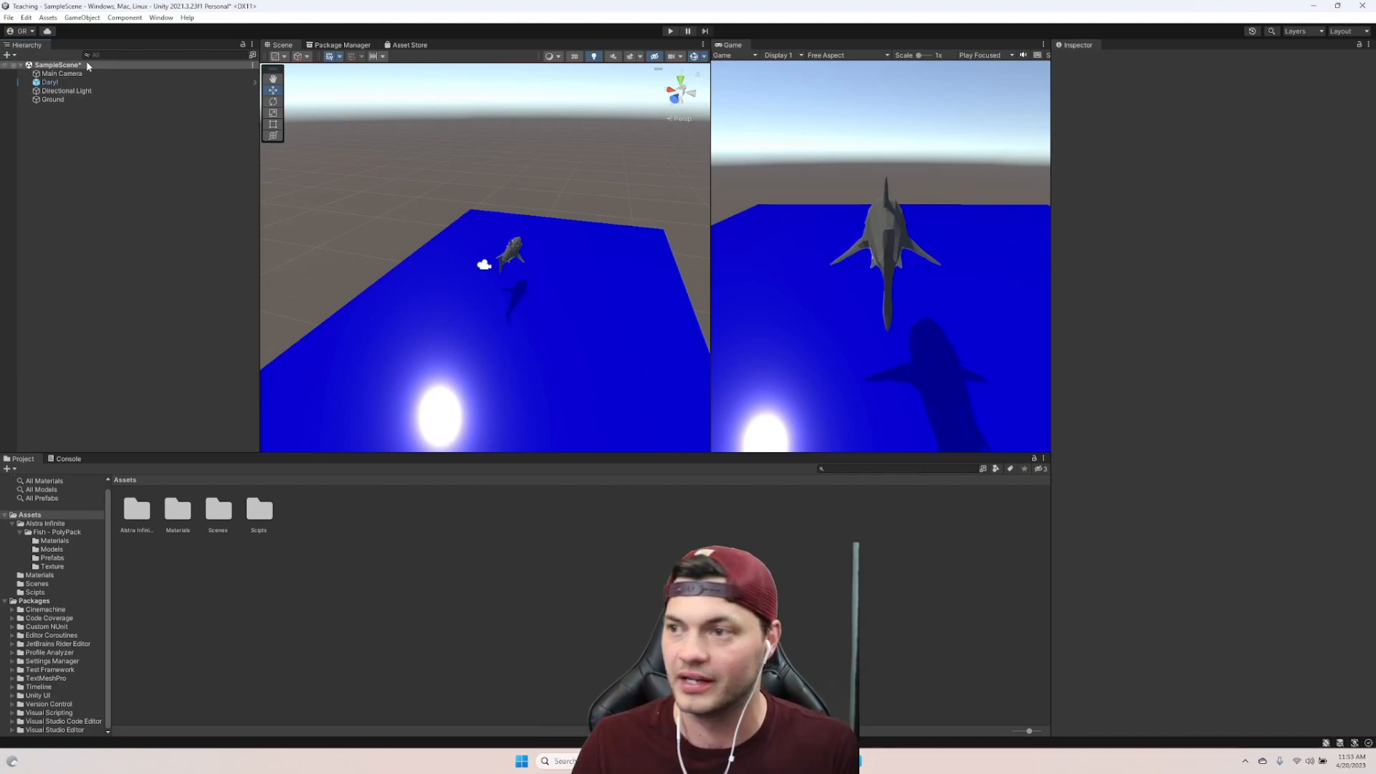
# Open the Package Manager, browse the Unity Registry and search for the Cinemachine package to check that it is installed.
pyautogui.click(129, 17)
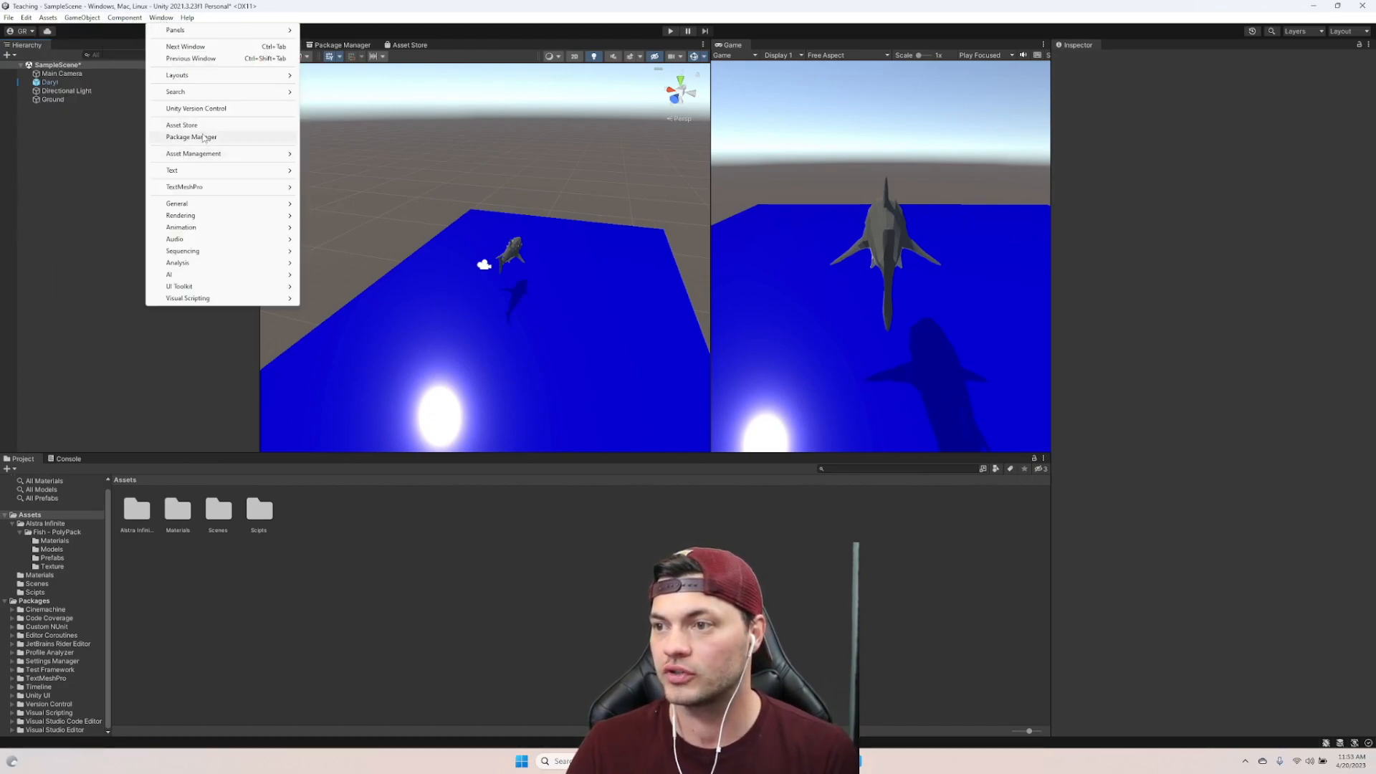
pyautogui.click(208, 137)
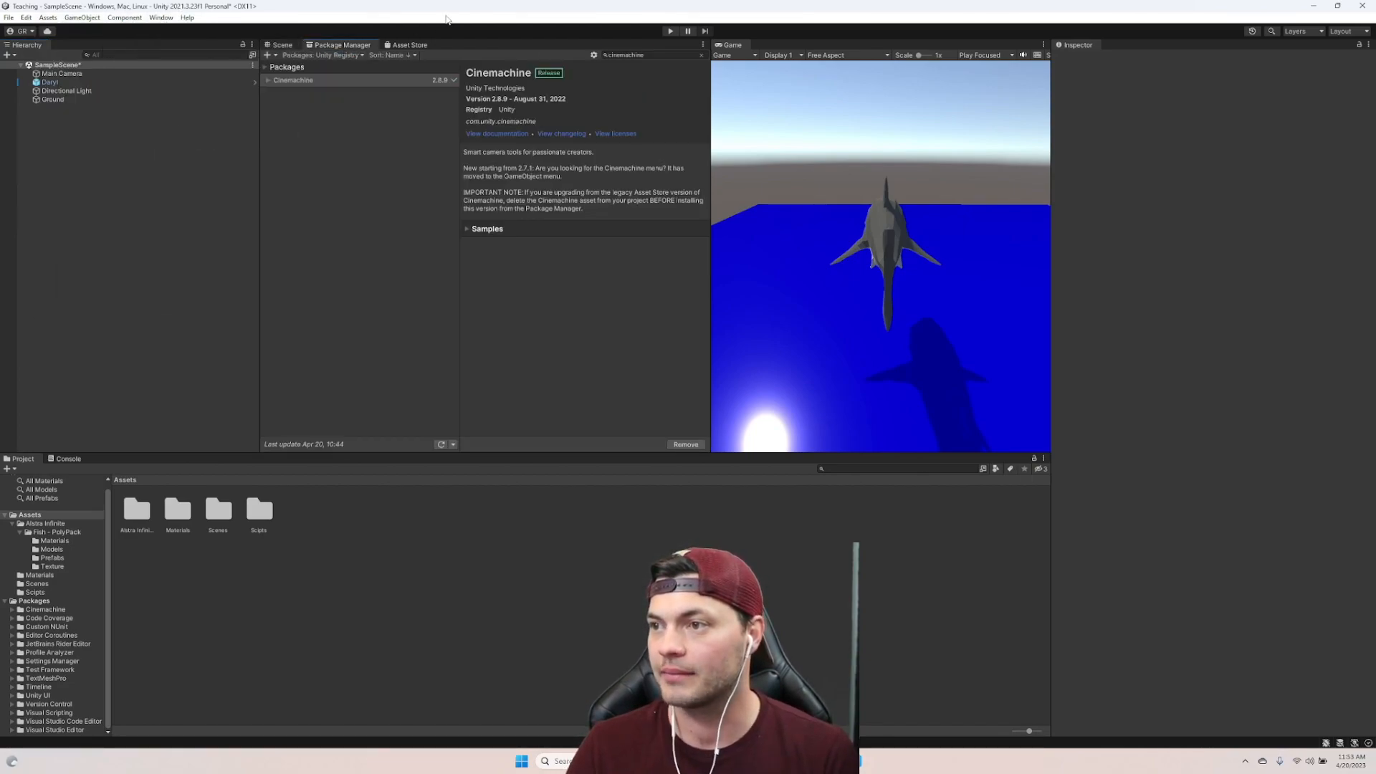
pyautogui.click(324, 55)
pyautogui.click(337, 72)
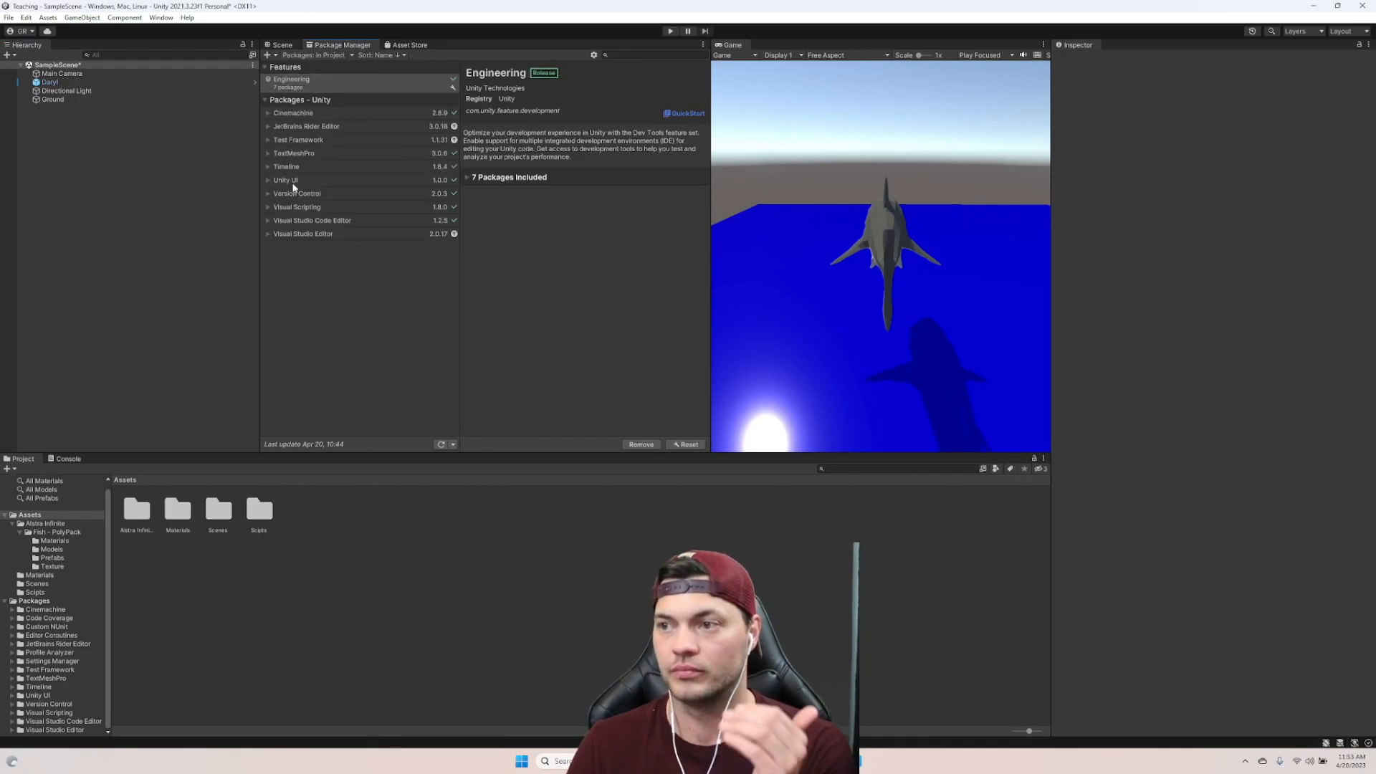
pyautogui.click(329, 55)
pyautogui.click(328, 68)
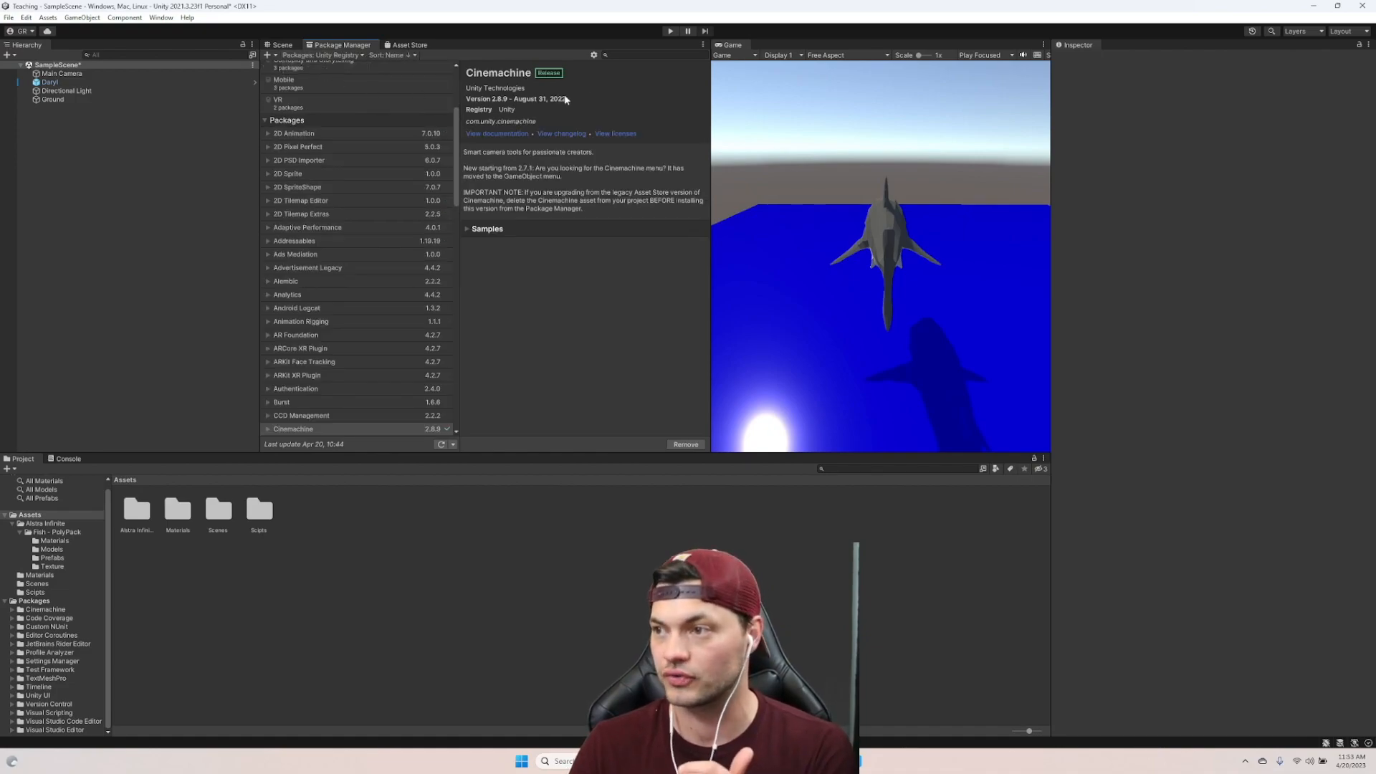
pyautogui.scroll(-2, 283, 354)
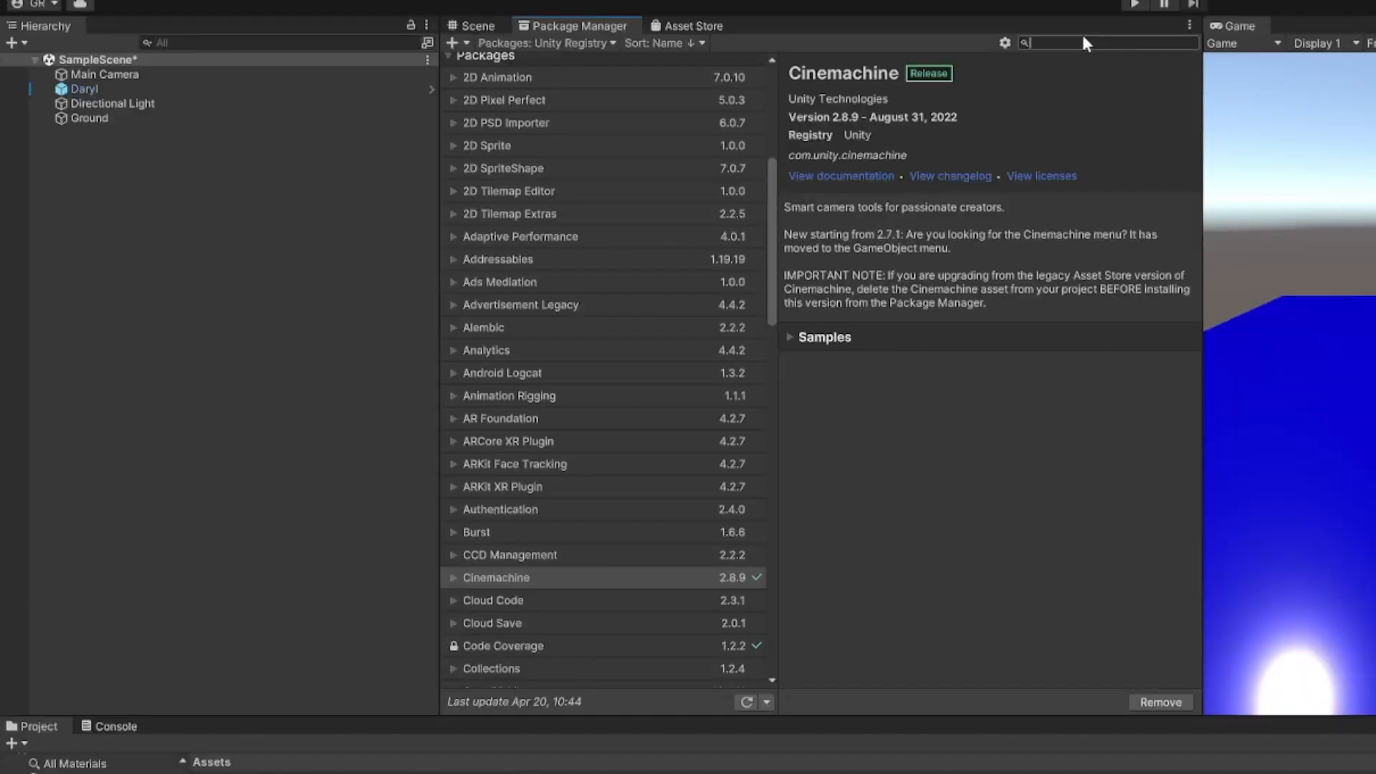
pyautogui.write('cinemachine')
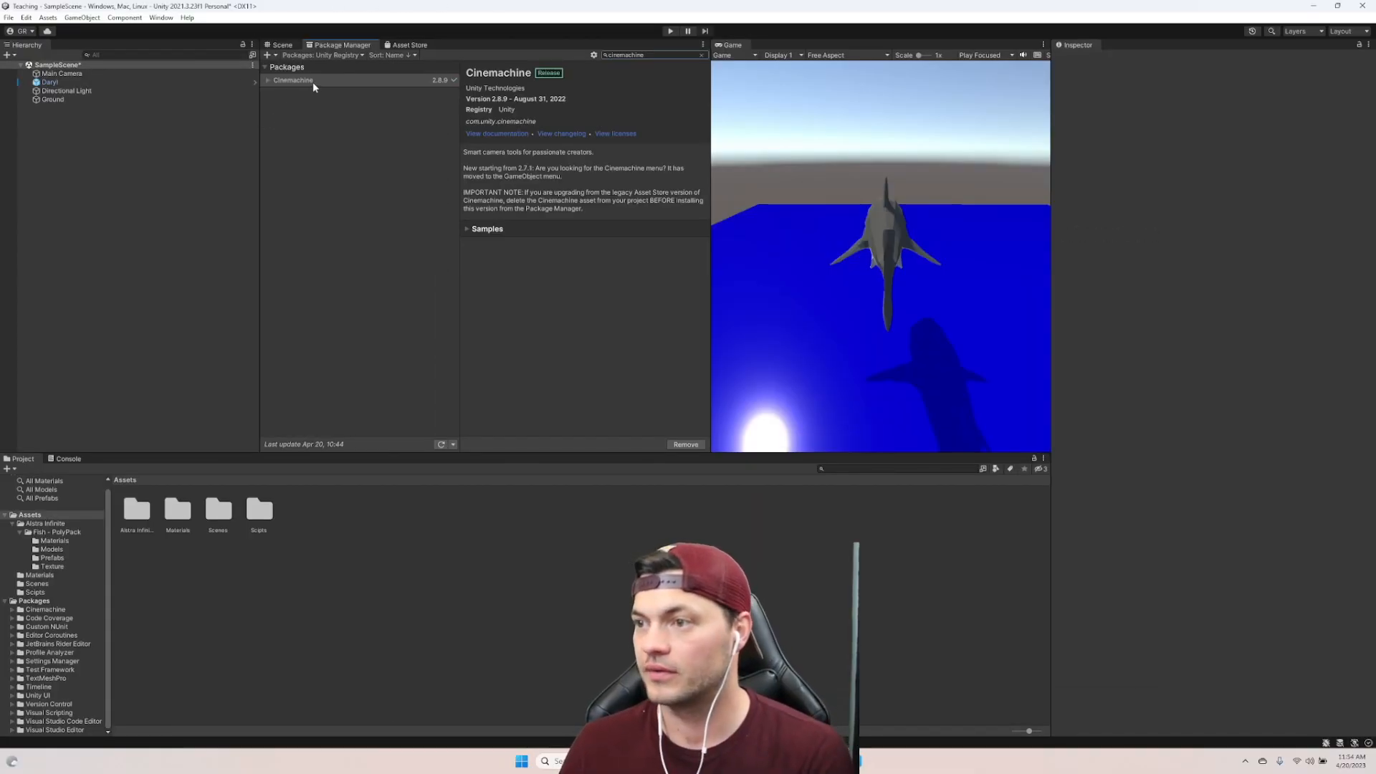
pyautogui.click(530, 87)
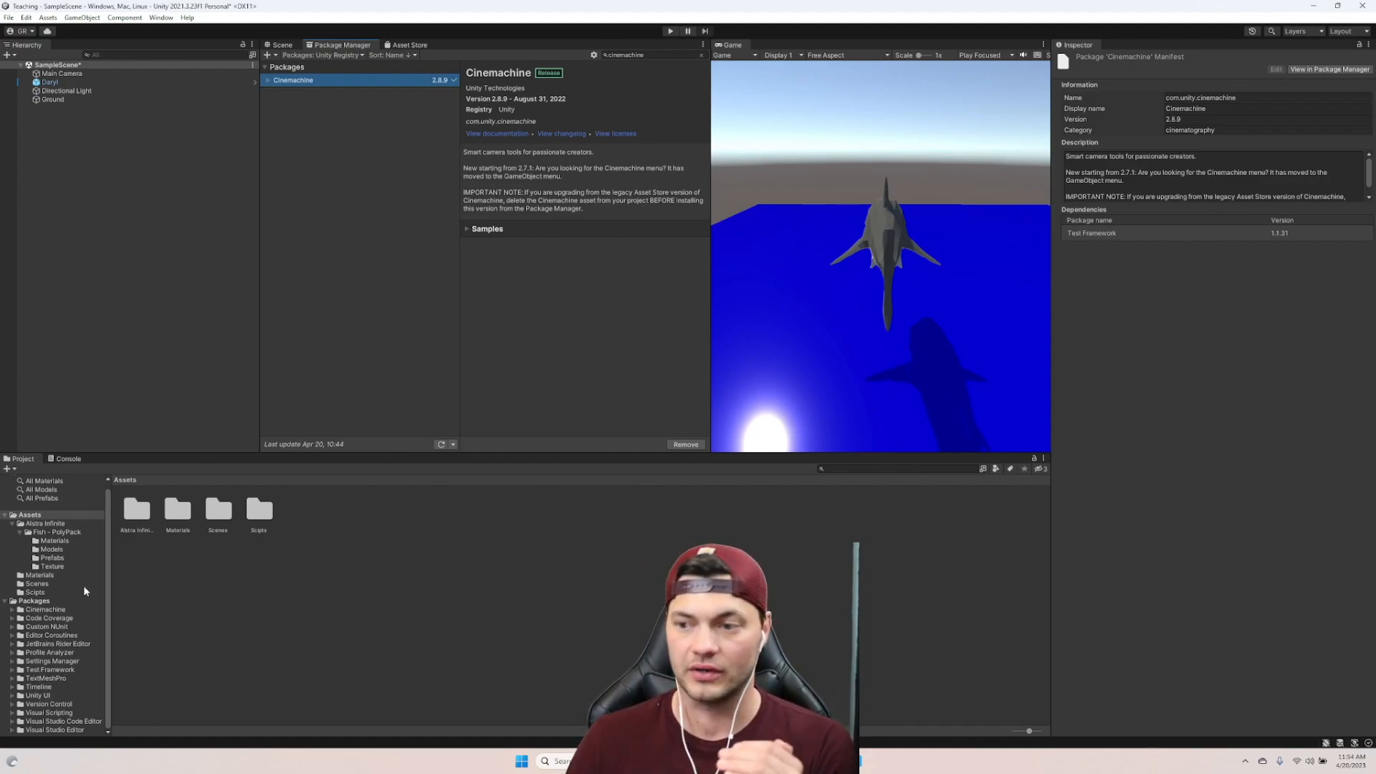
# Add a CinemachineBrain component to the Main Camera.
pyautogui.click(107, 72)
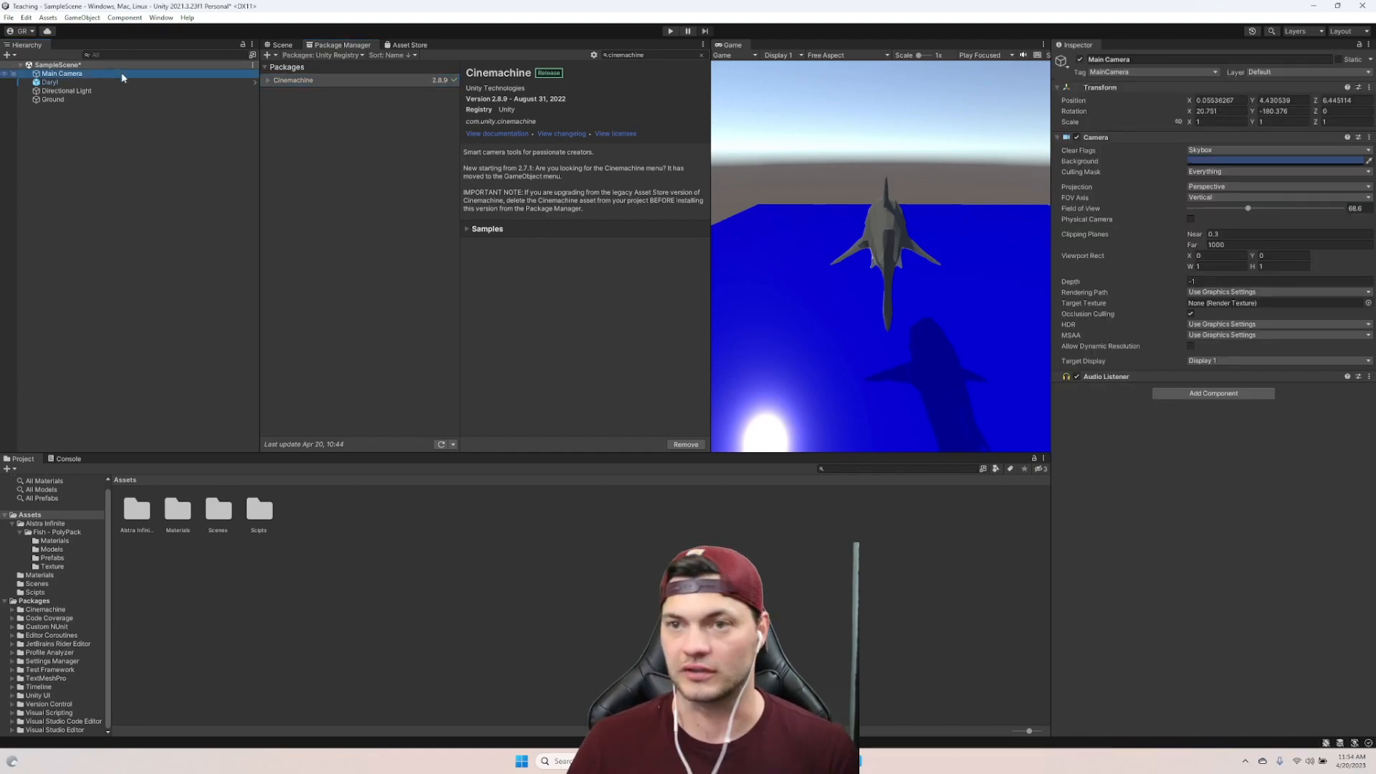
pyautogui.click(281, 45)
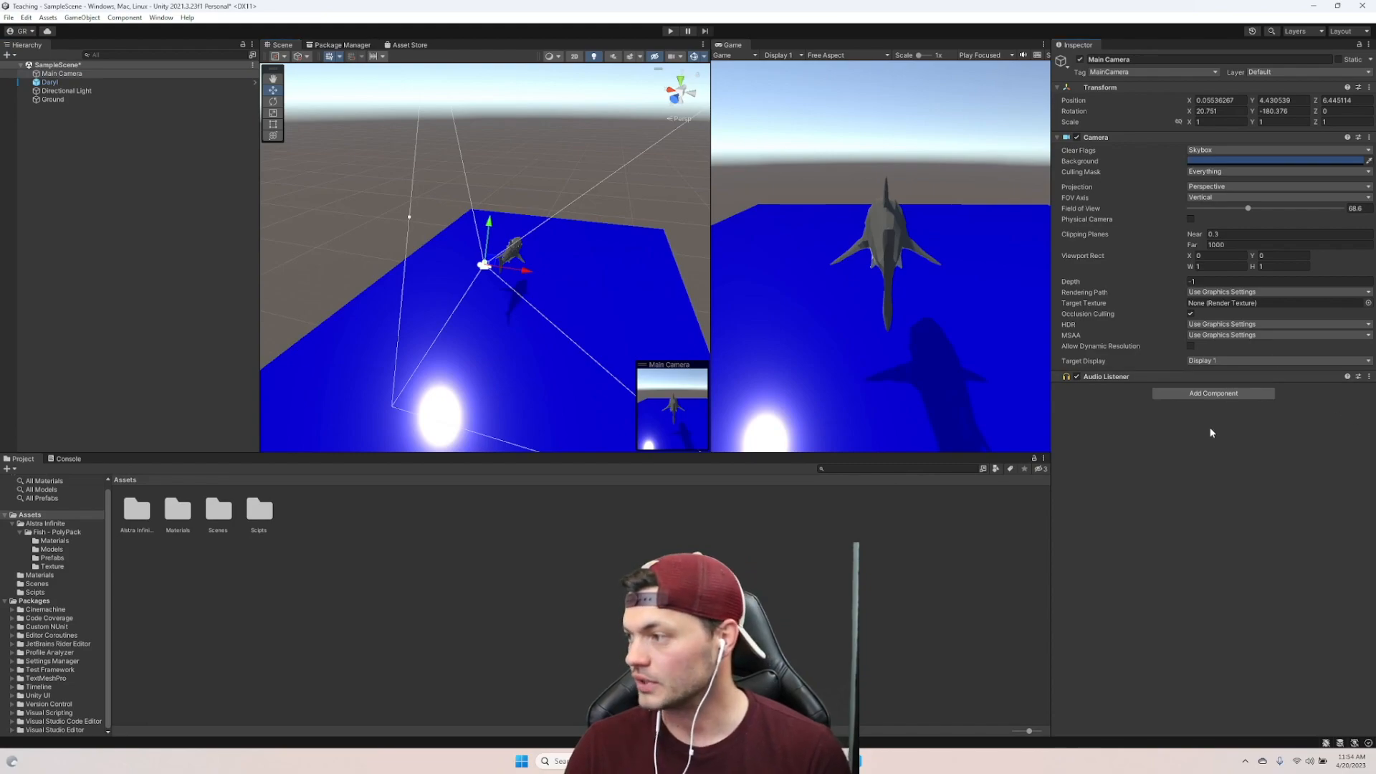
pyautogui.click(1215, 393)
pyautogui.press('BackSpace')
pyautogui.write('cinemachine')
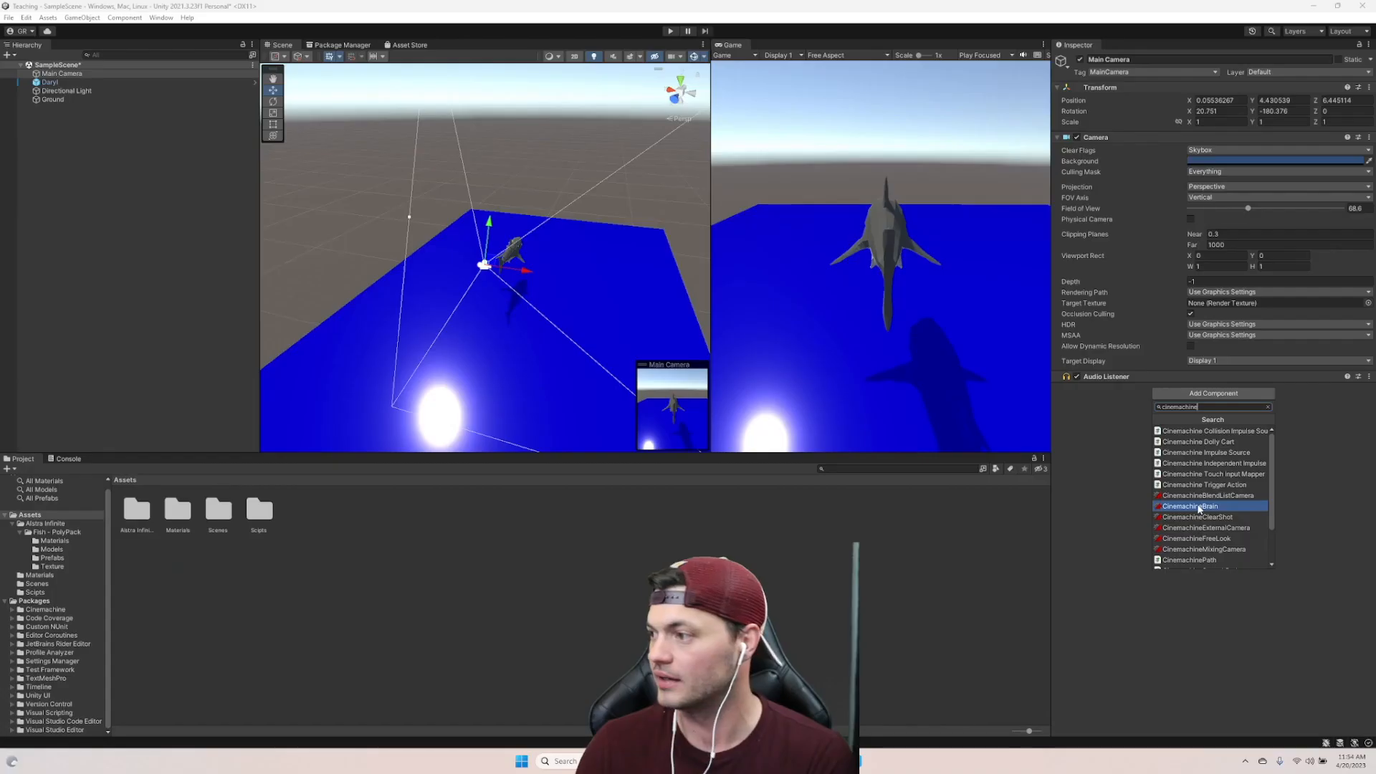
pyautogui.click(958, 434)
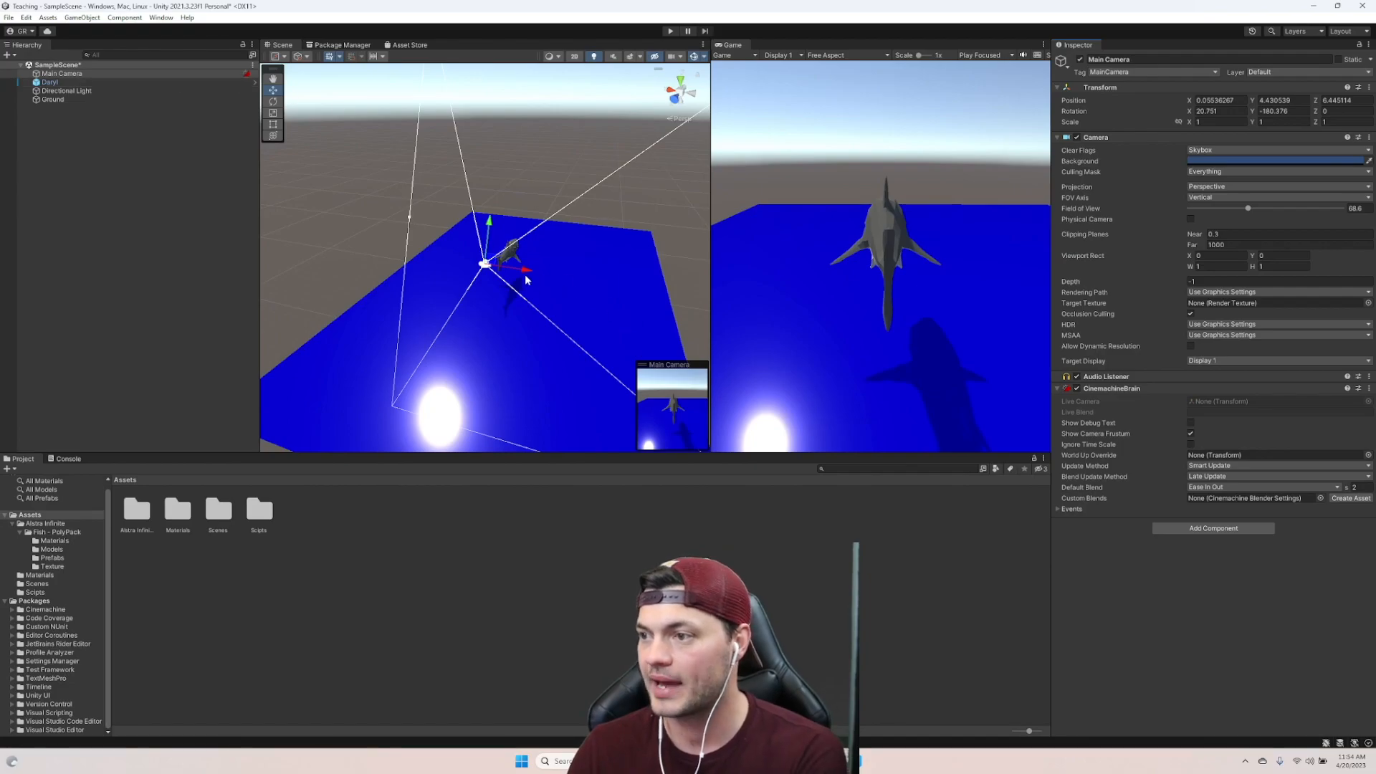
# Create a Cinemachine virtual camera in the scene and name it DarylFollowCamera.
pyautogui.click(59, 127)
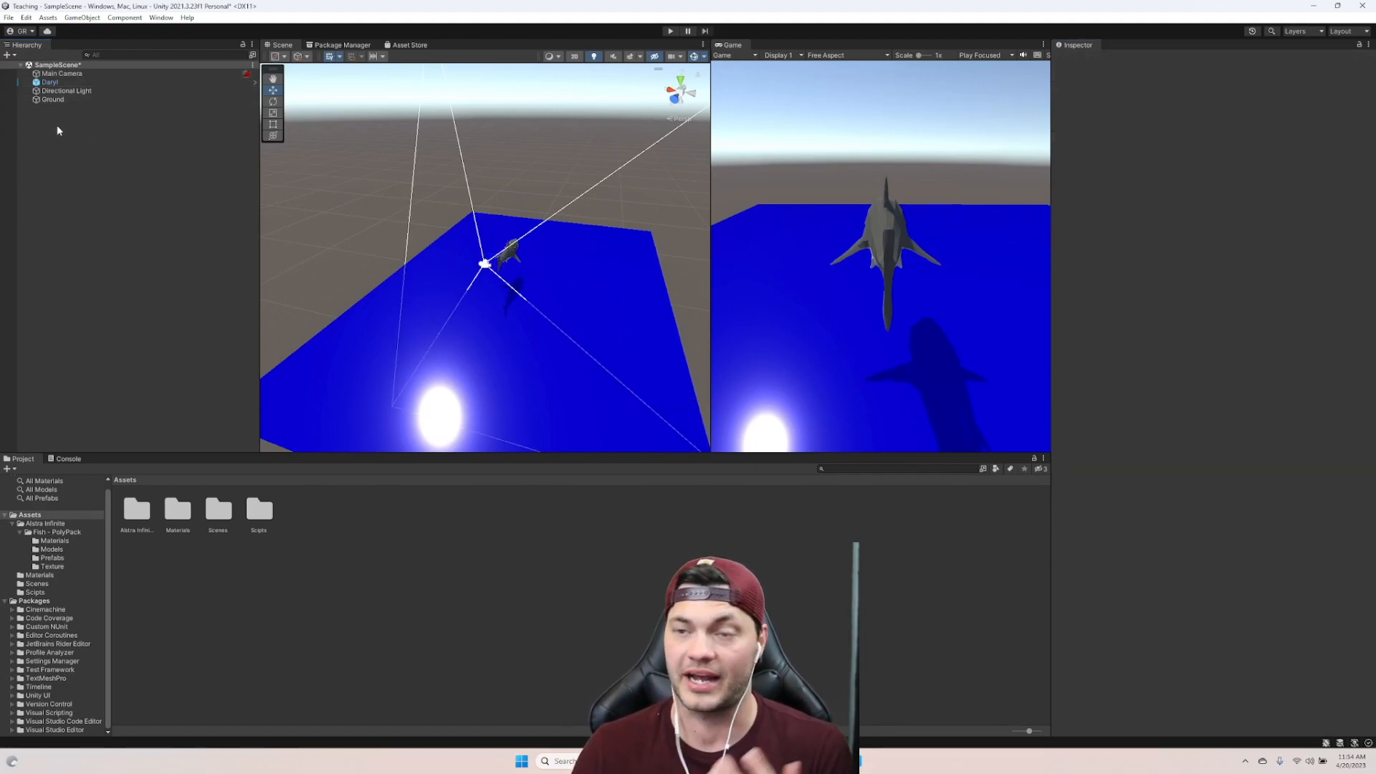
pyautogui.rightClick(50, 123)
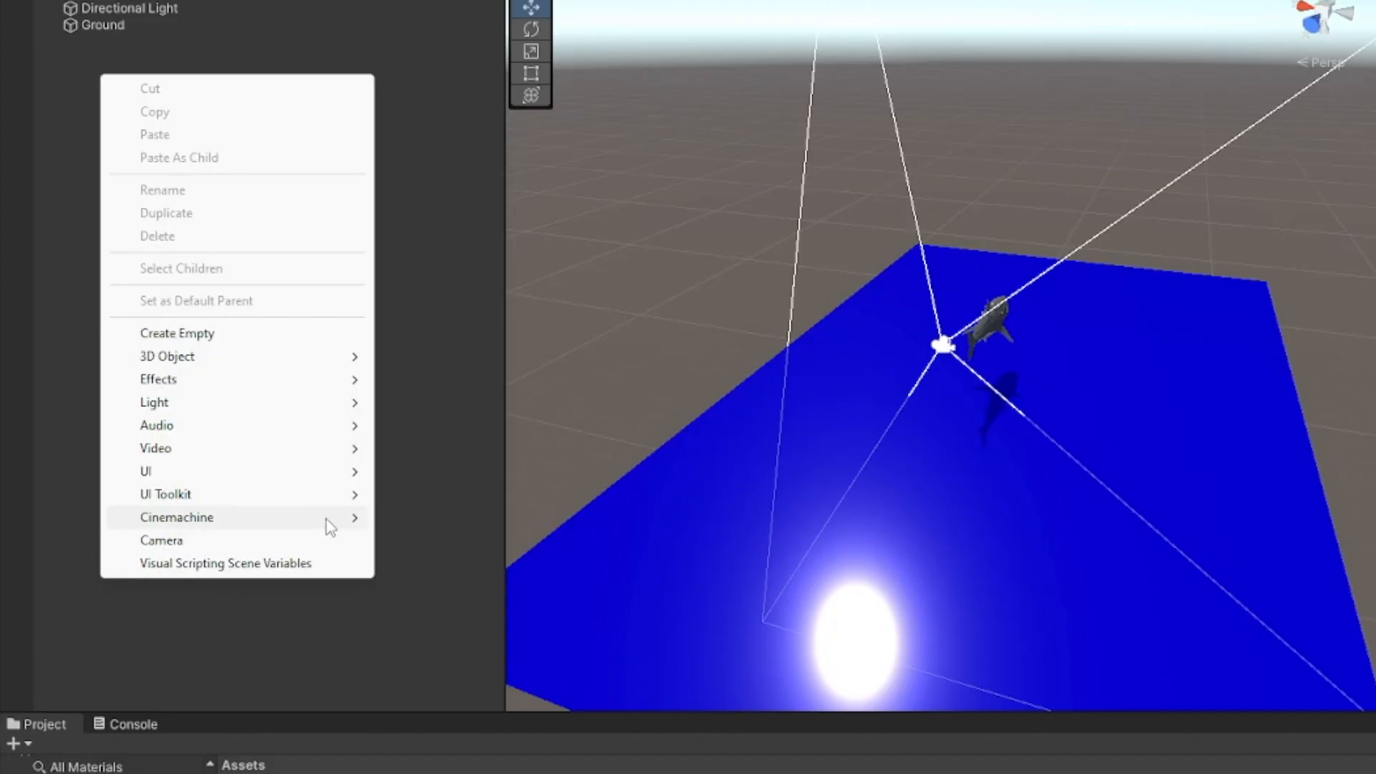
pyautogui.moveTo(179, 358)
pyautogui.click(492, 519)
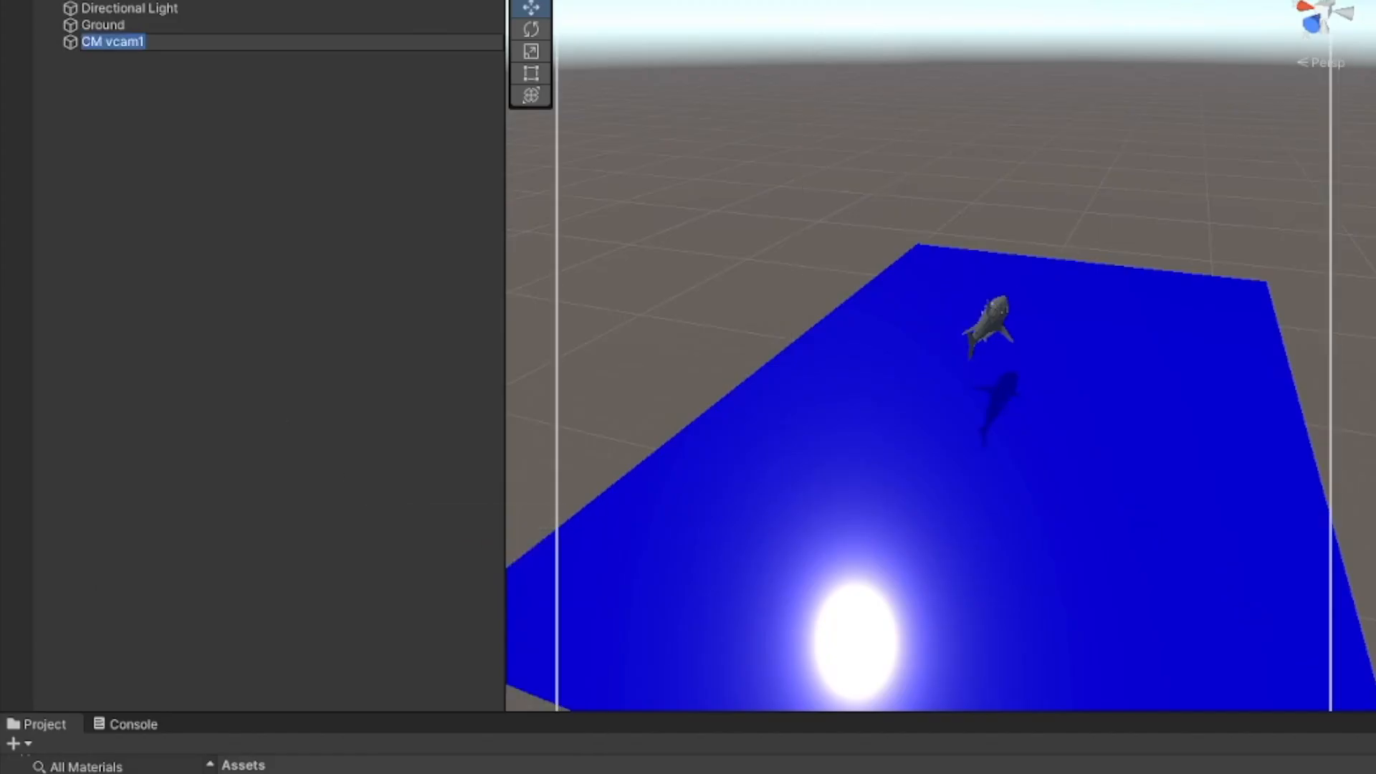
pyautogui.write('DarylFollowCamera')
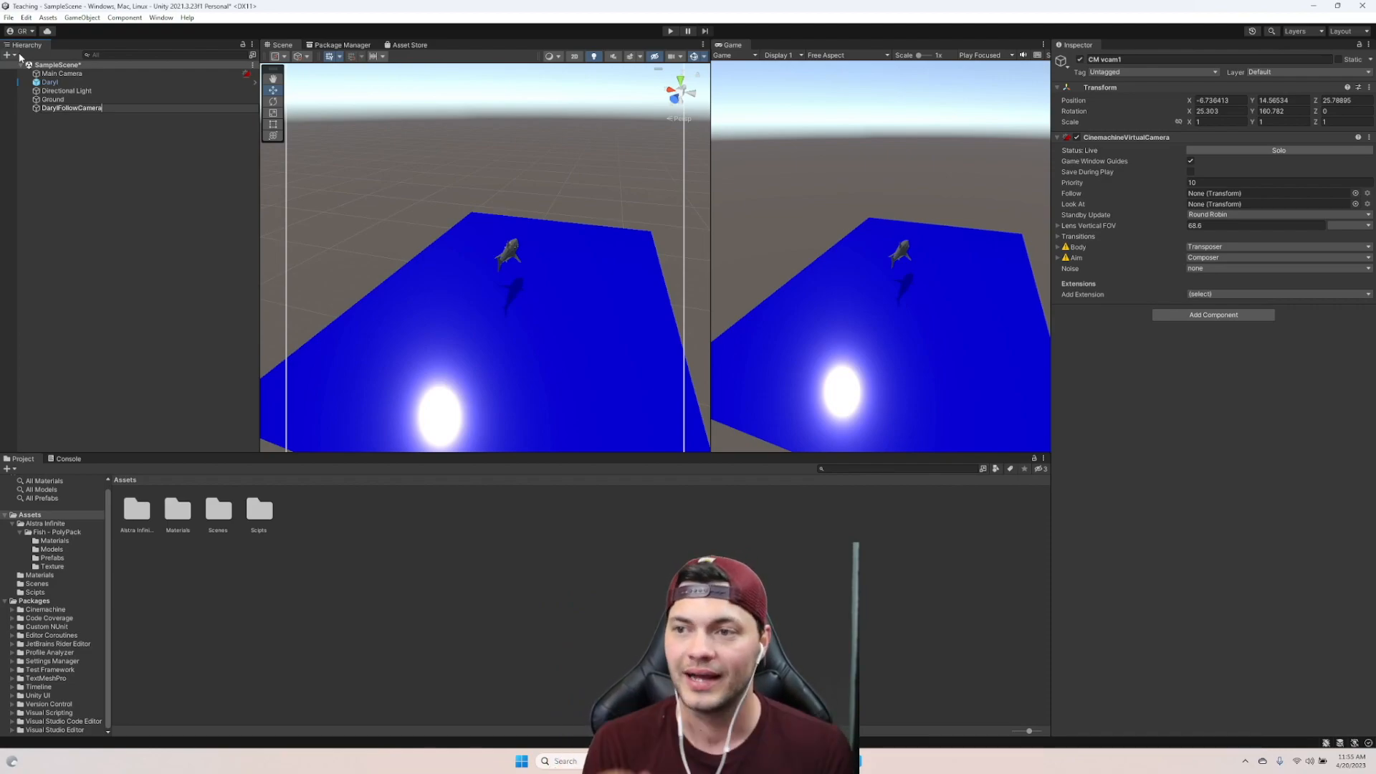
pyautogui.click(58, 165)
# Create an empty GameObject named Cameras at the root of the scene.
pyautogui.rightClick(48, 134)
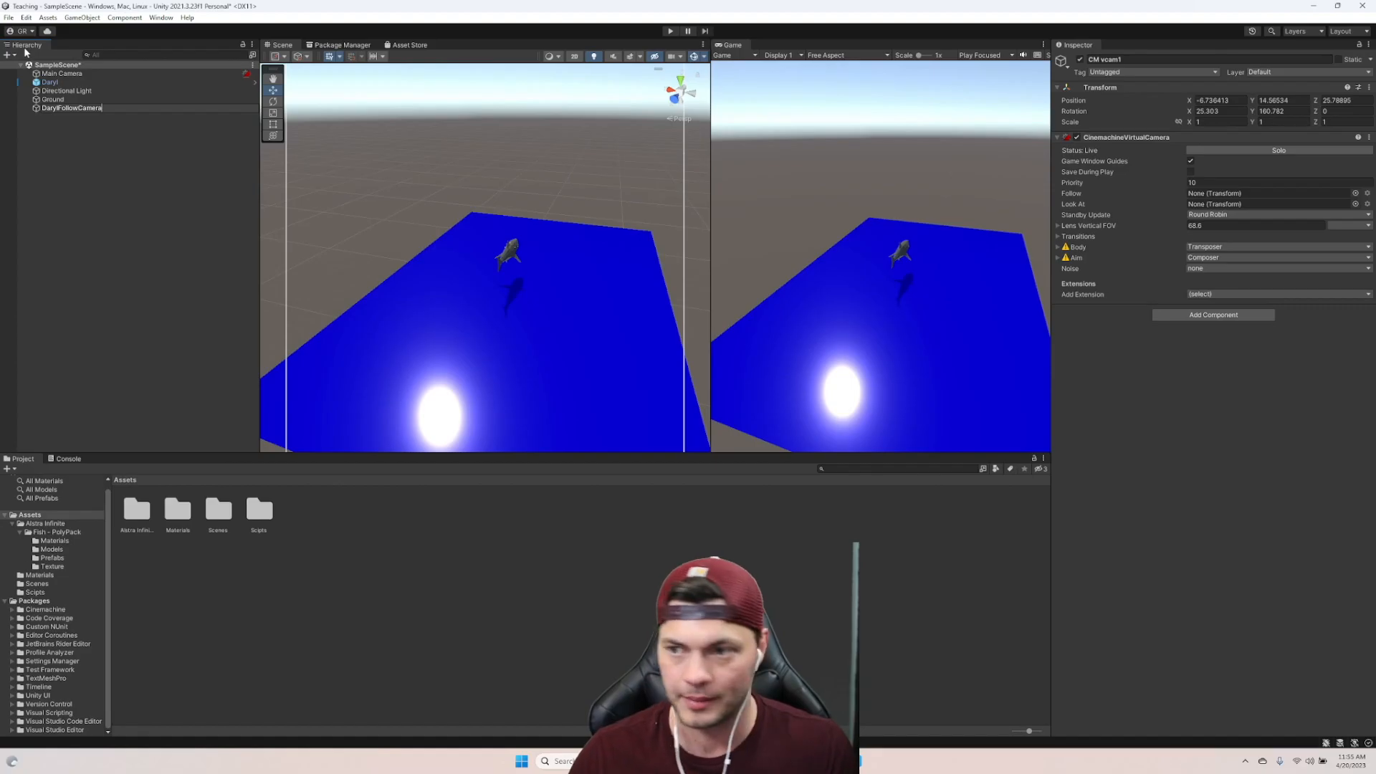
pyautogui.click(179, 561)
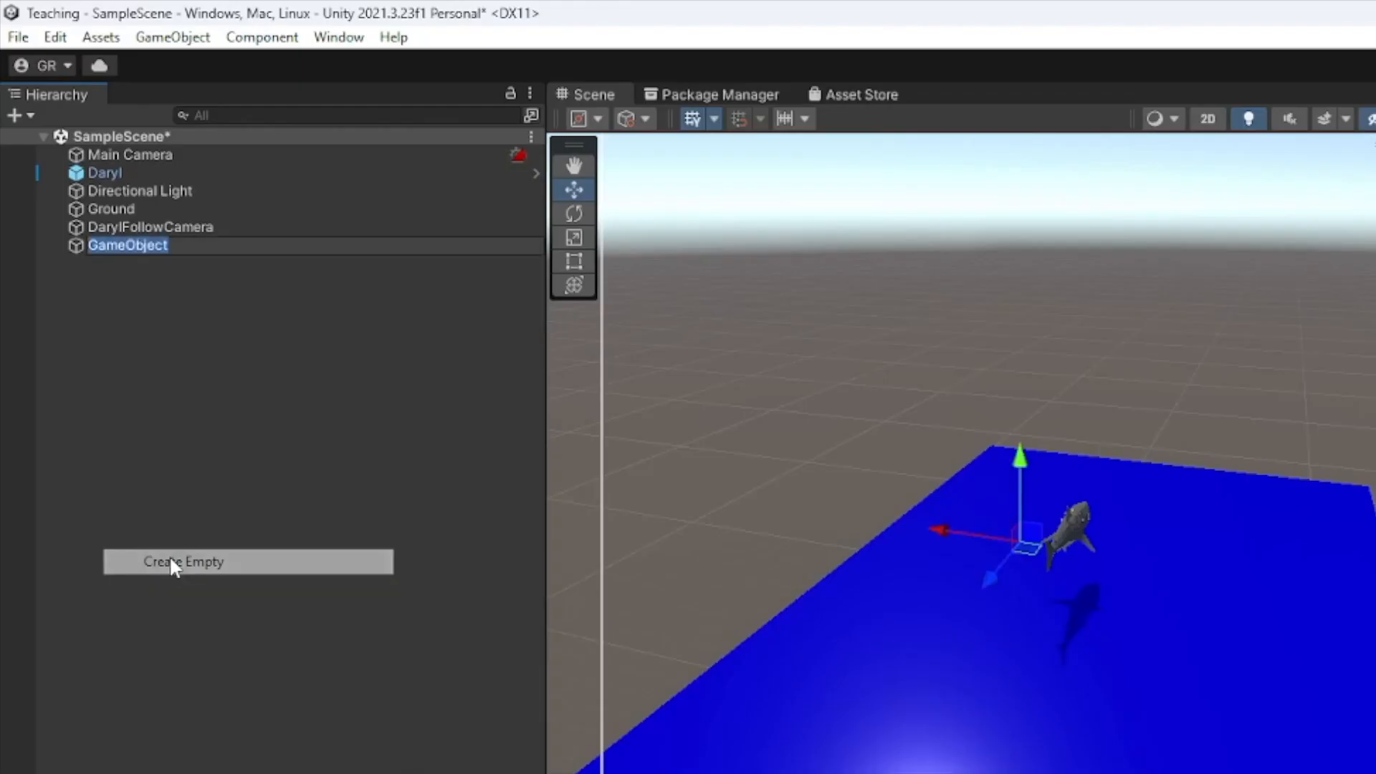
pyautogui.write('Cameras')
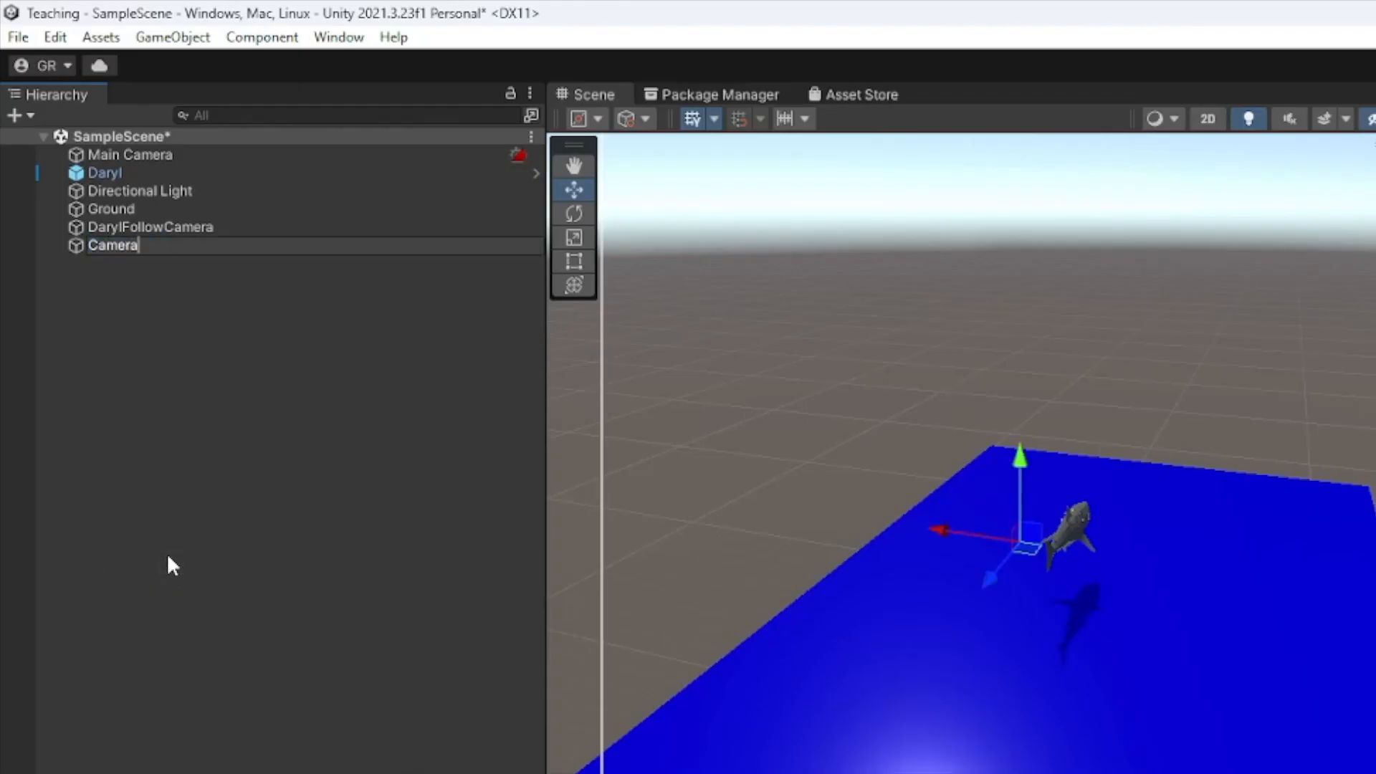
pyautogui.click(172, 528)
# Nest DarylFollowCamera and Main Camera under the Cameras object and move Cameras to the first place in the scene hierarchy.
pyautogui.moveTo(131, 222); pyautogui.dragTo(149, 245)
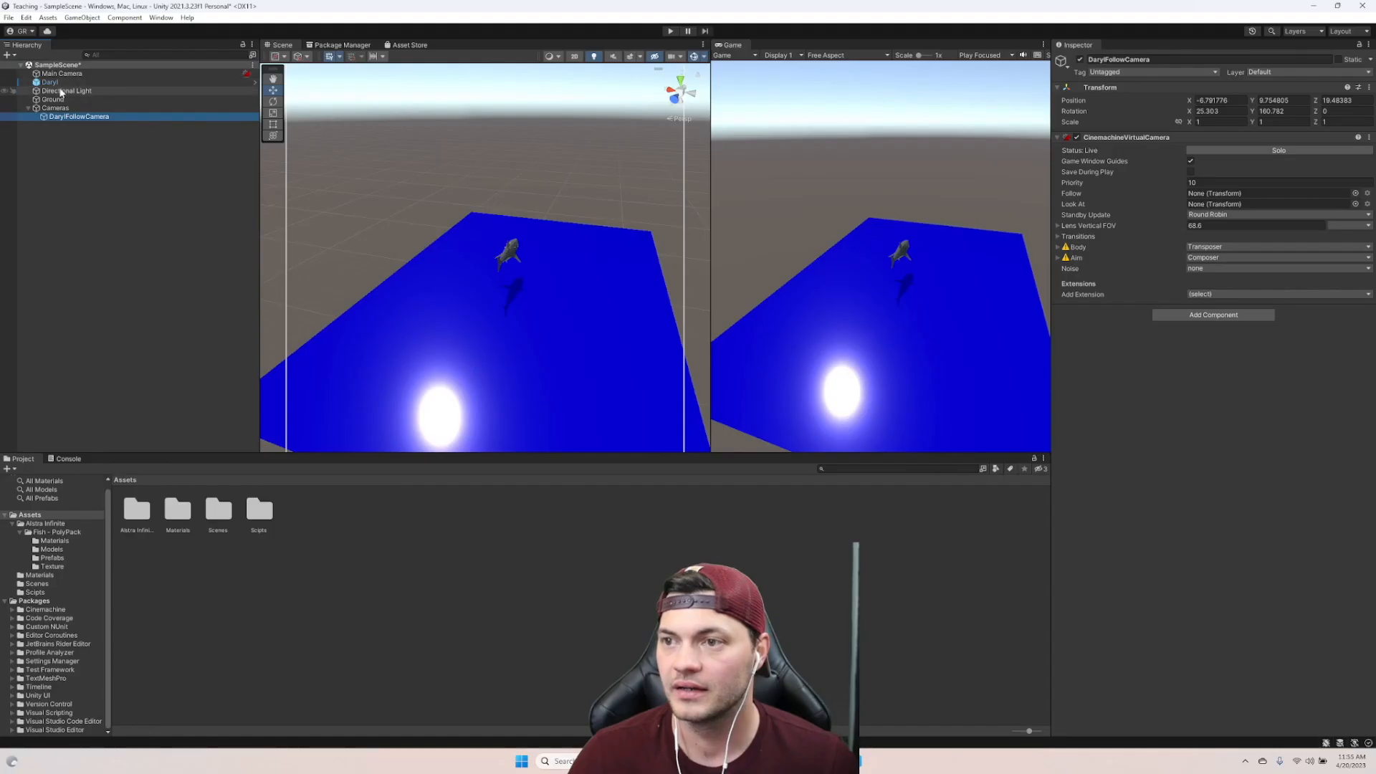
pyautogui.click(54, 73)
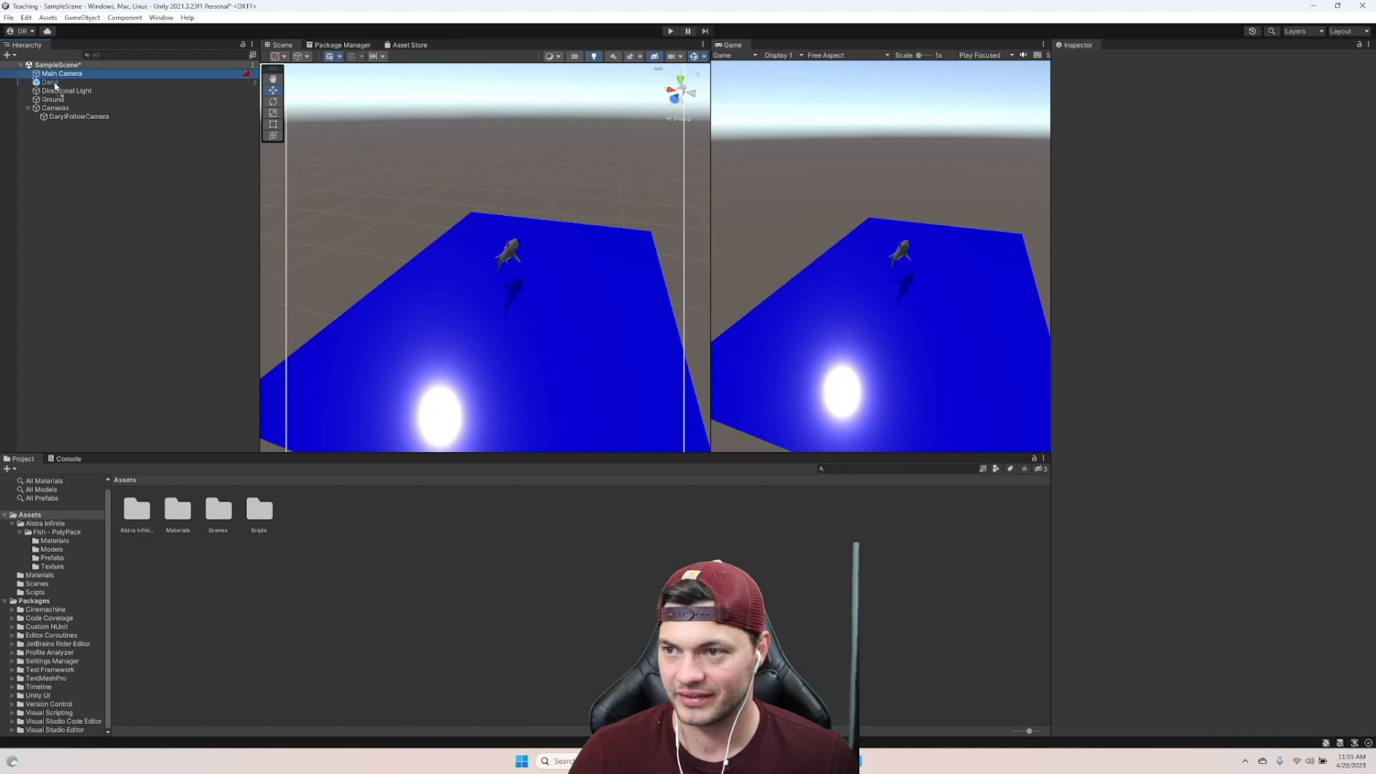
pyautogui.moveTo(66, 112); pyautogui.dragTo(48, 70)
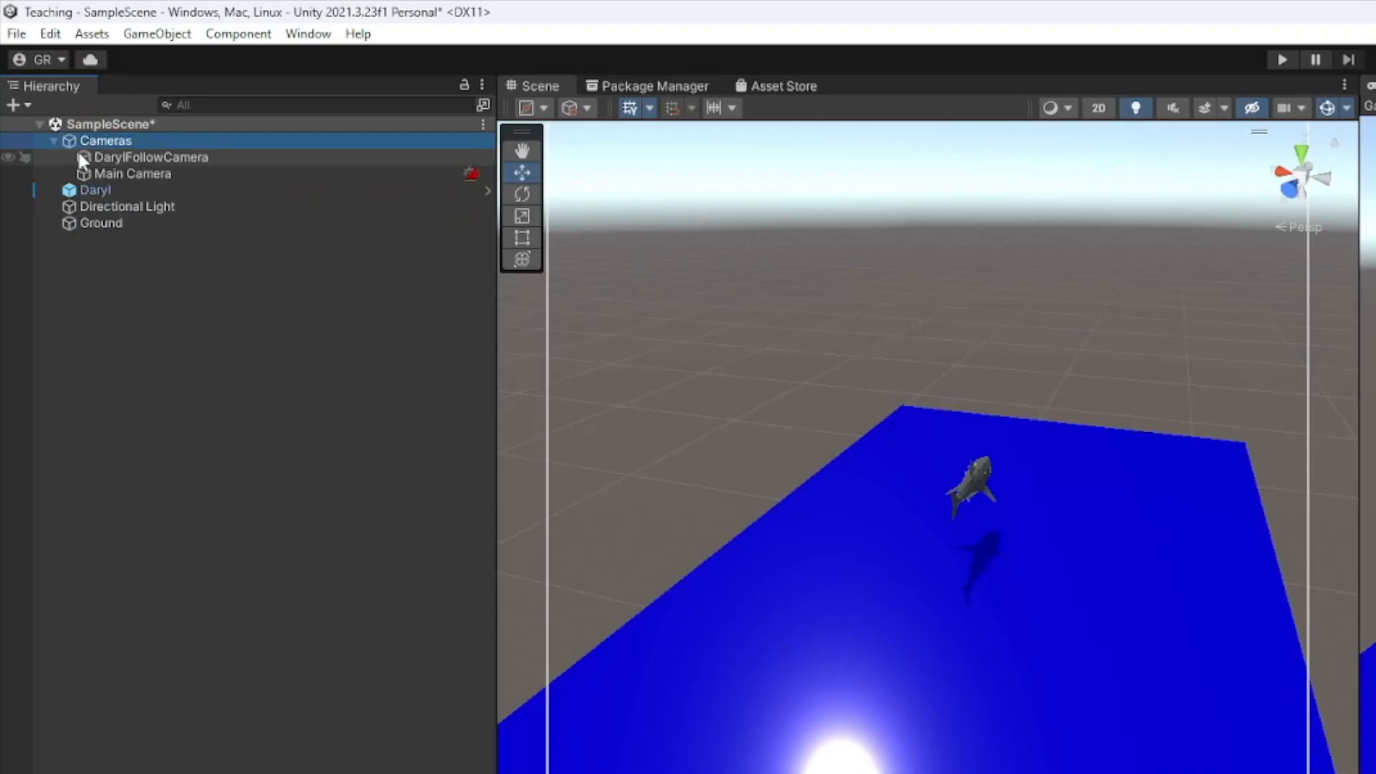
# Reorder the children of Cameras so that Main Camera comes before DarylFollowCamera.
pyautogui.click(49, 139)
pyautogui.click(50, 139)
pyautogui.click(130, 161)
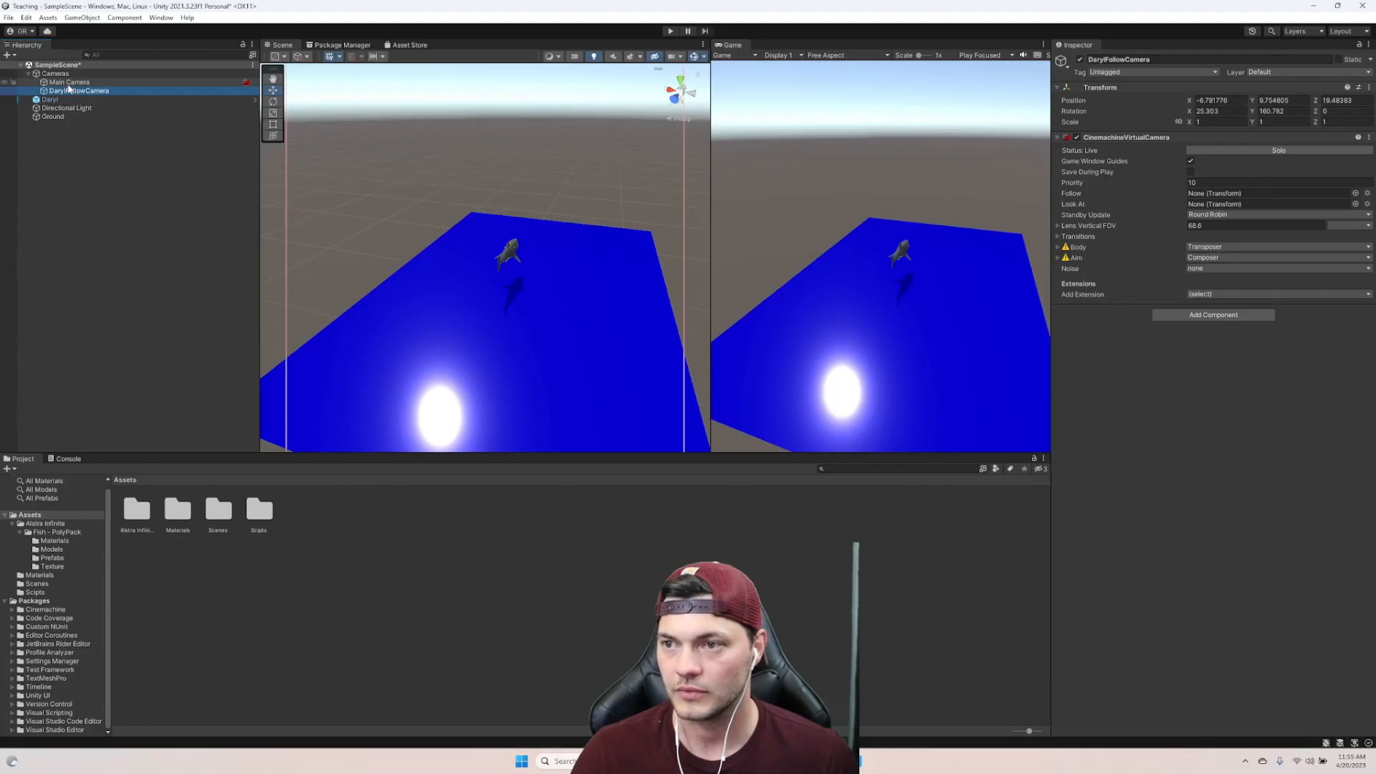
pyautogui.moveTo(128, 173); pyautogui.dragTo(136, 152)
# Move DarylFollowCamera close behind the shark, to about X -0.98, Y 1.1, Z 2.28.
pyautogui.click(77, 91)
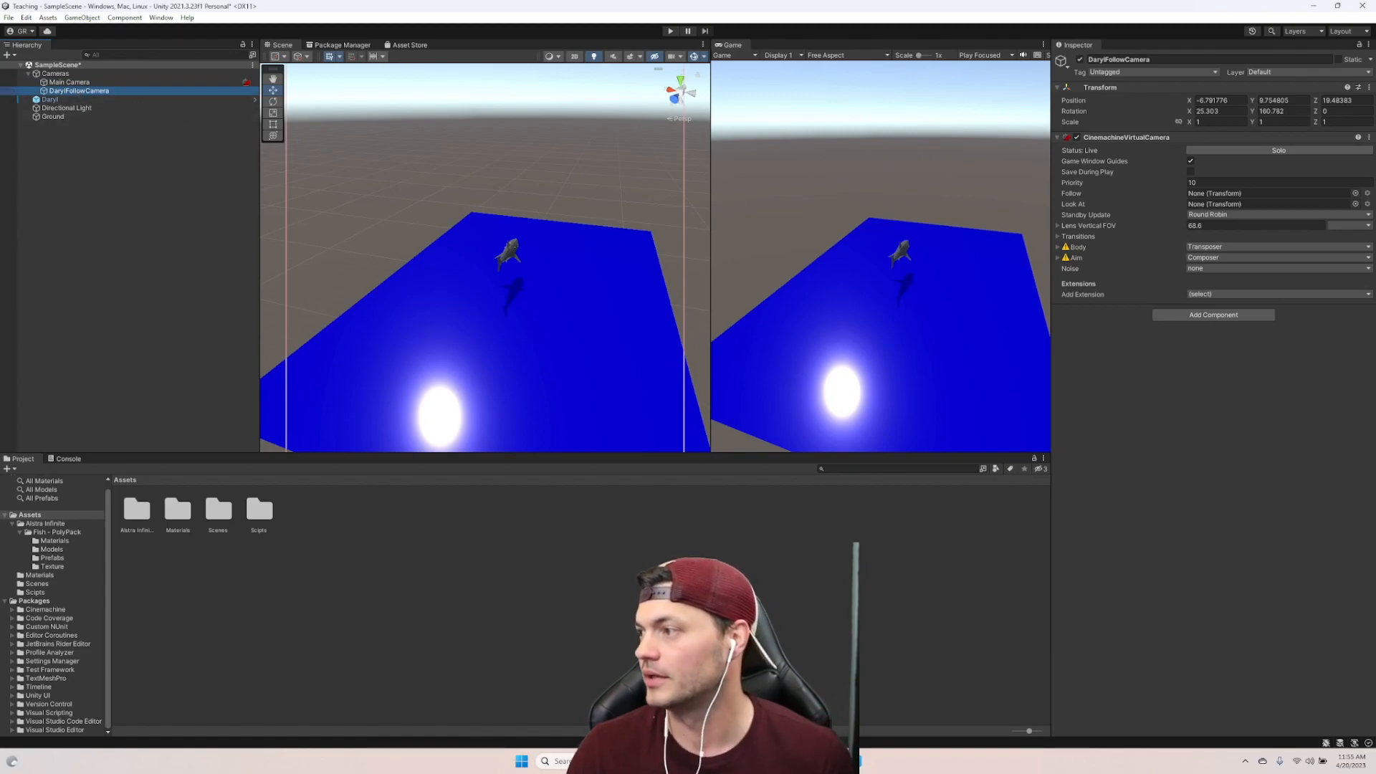
pyautogui.press('f')
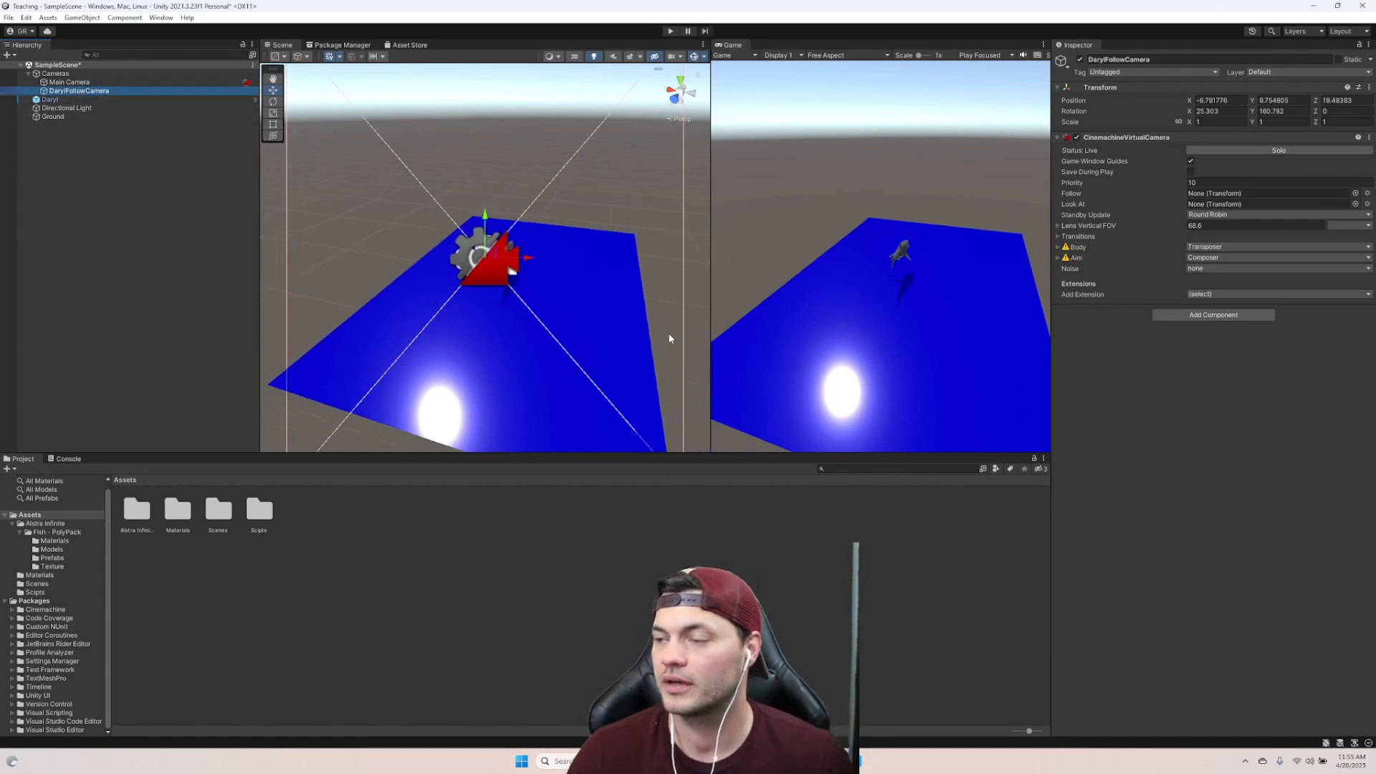
pyautogui.scroll(-2, 552, 277)
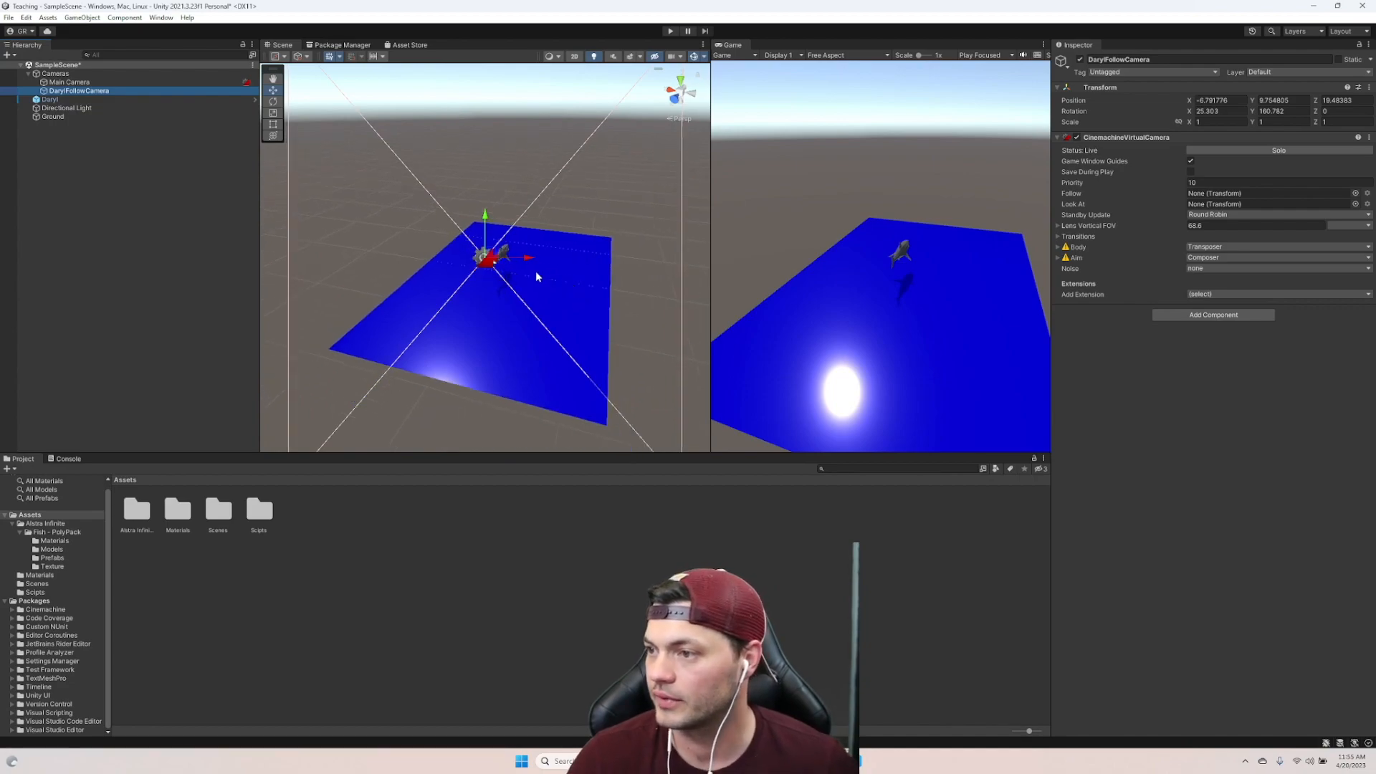
pyautogui.moveTo(532, 261); pyautogui.dragTo(494, 249)
pyautogui.moveTo(549, 300); pyautogui.dragTo(358, 295, button='right')
pyautogui.press('d')
pyautogui.moveTo(291, 270); pyautogui.dragTo(632, 334)
pyautogui.moveTo(632, 334); pyautogui.dragTo(804, 353, button='right')
pyautogui.press('a')
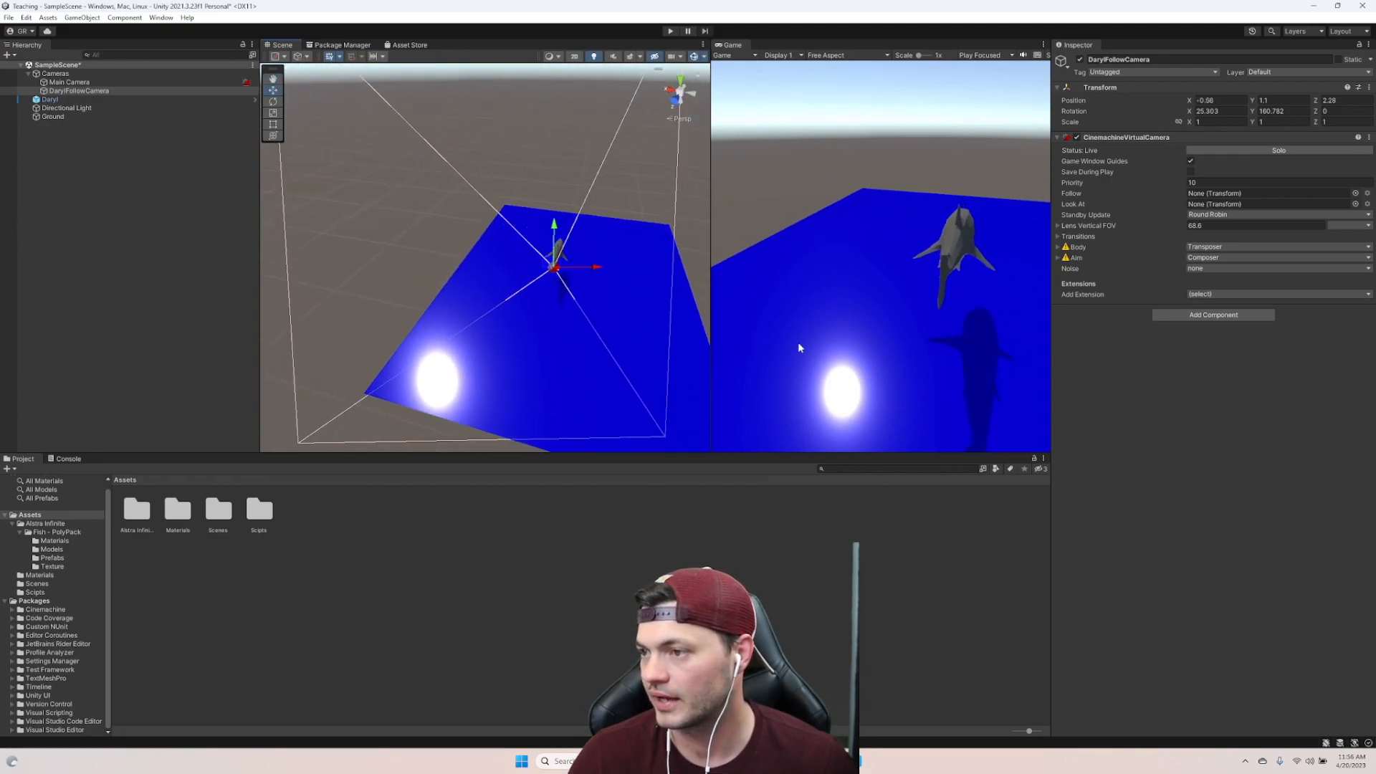
# Shift DarylFollowCamera to about X 0.41, Z 2.34 and rotate it to about X 24, Y 179 to face the shark from behind.
pyautogui.press('e')
pyautogui.moveTo(537, 265); pyautogui.dragTo(589, 256)
pyautogui.press('w')
pyautogui.press('e')
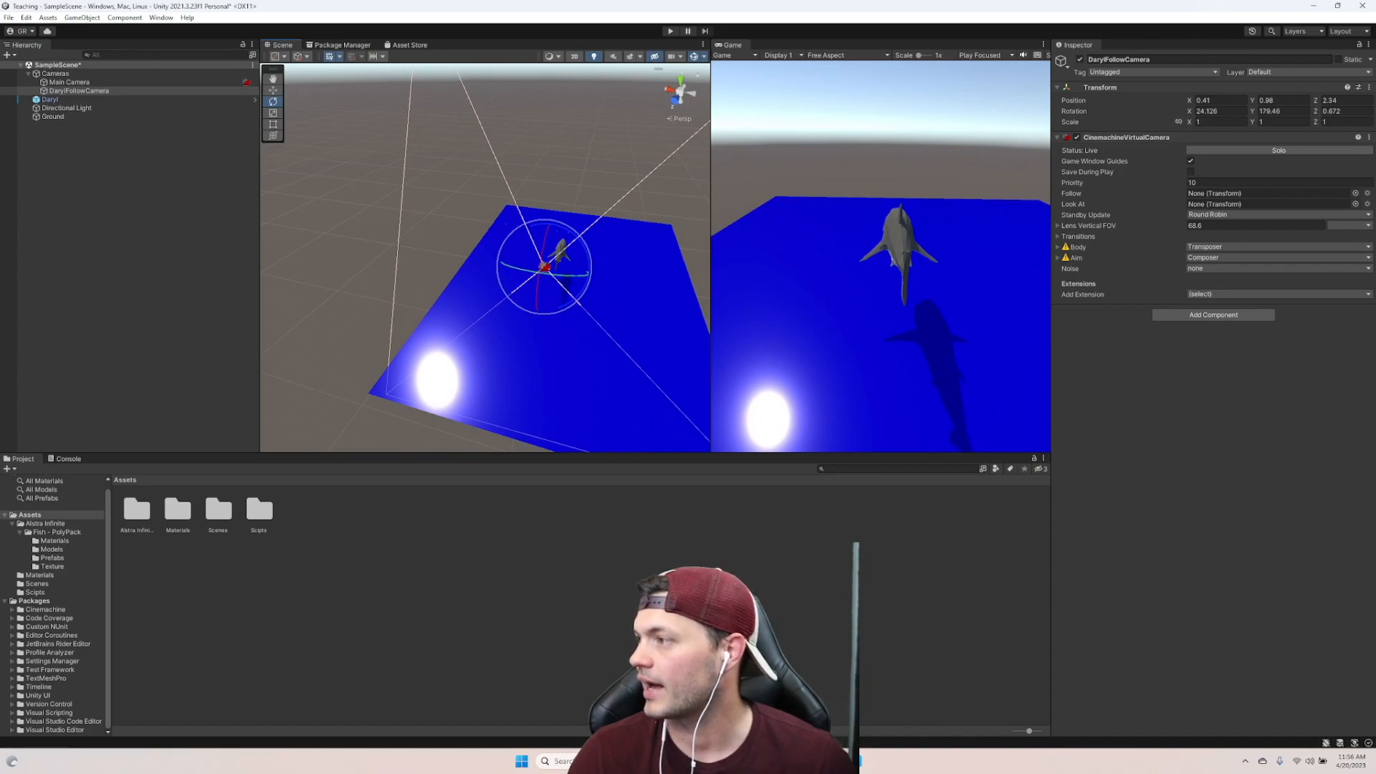
# Set DarylFollowCamera's rotation to exactly X 0, Y 180, Z 0.
pyautogui.click(1345, 110)
pyautogui.write('0')
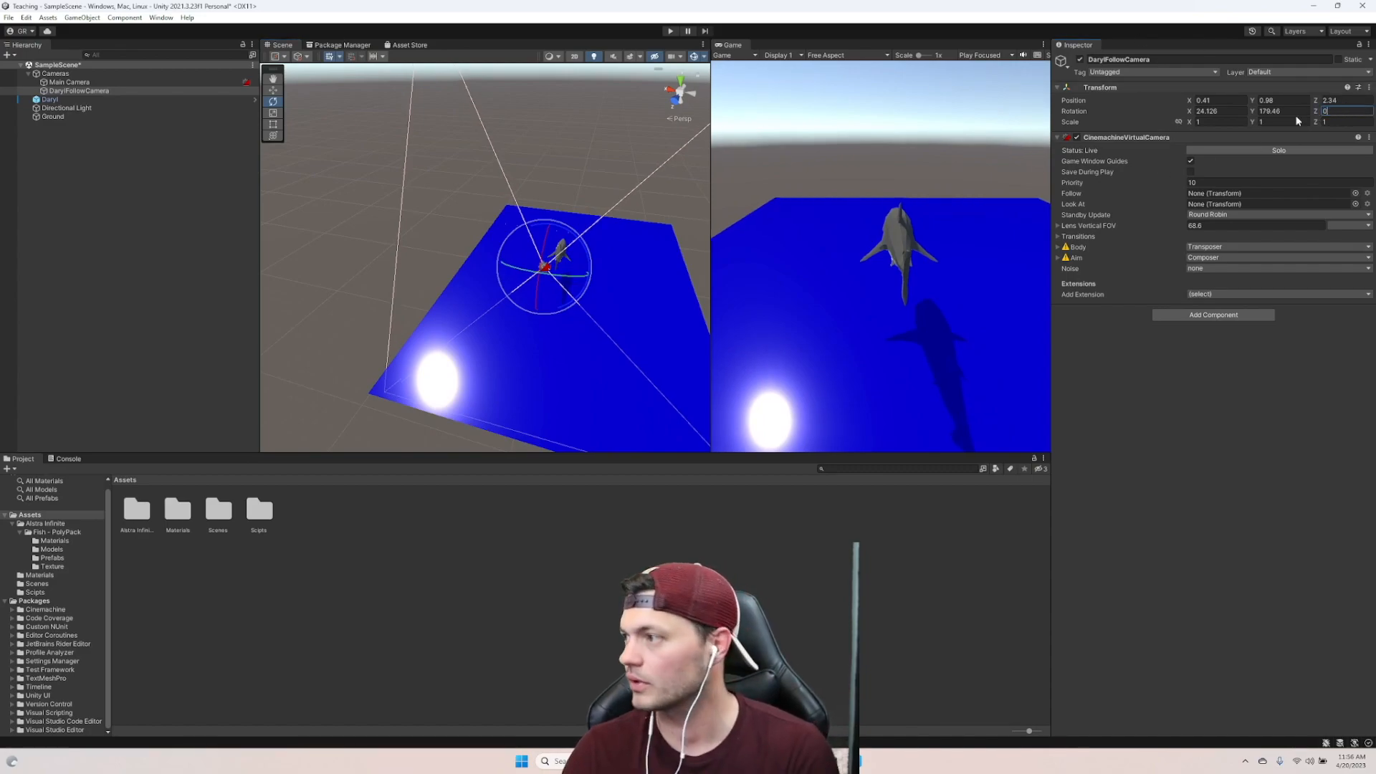
pyautogui.press('Return')
pyautogui.click(1290, 111)
pyautogui.write('180')
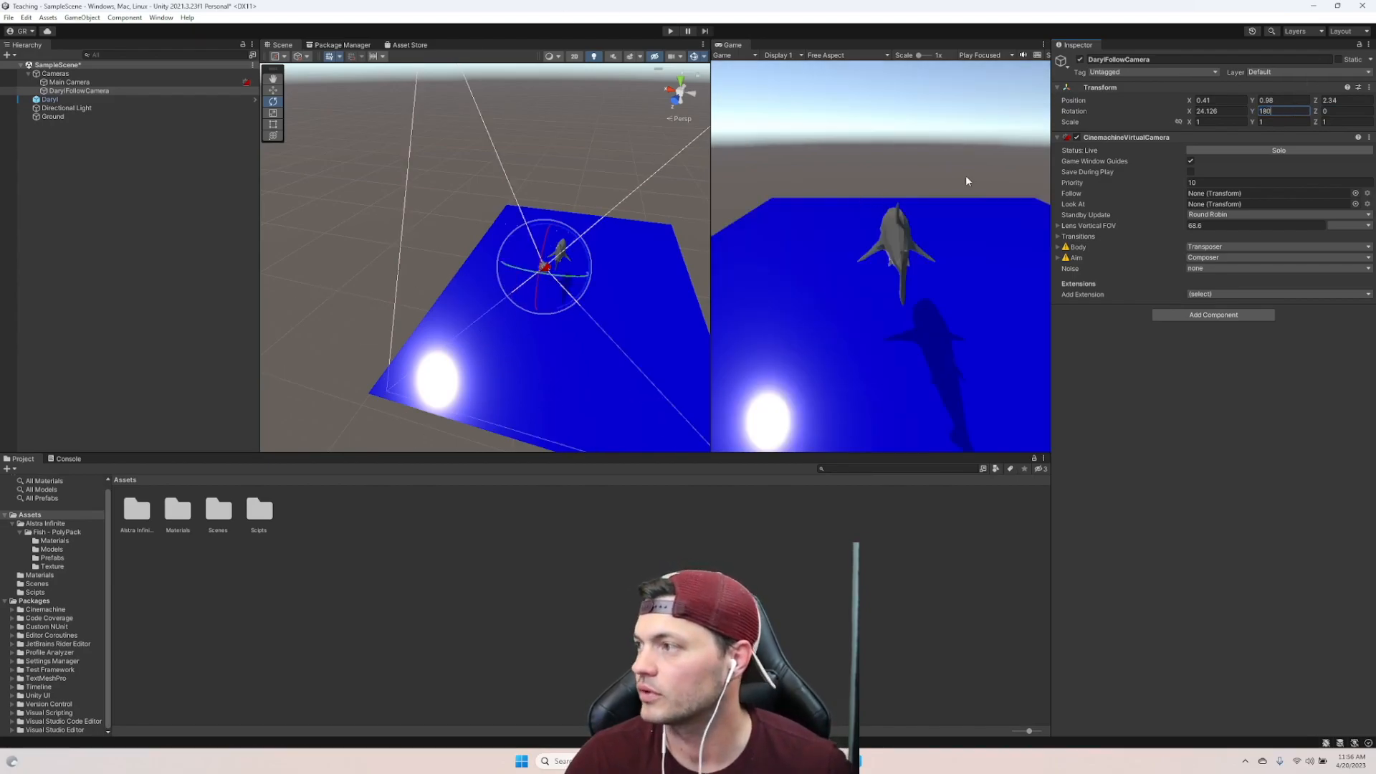
pyautogui.click(1223, 111)
pyautogui.write('0')
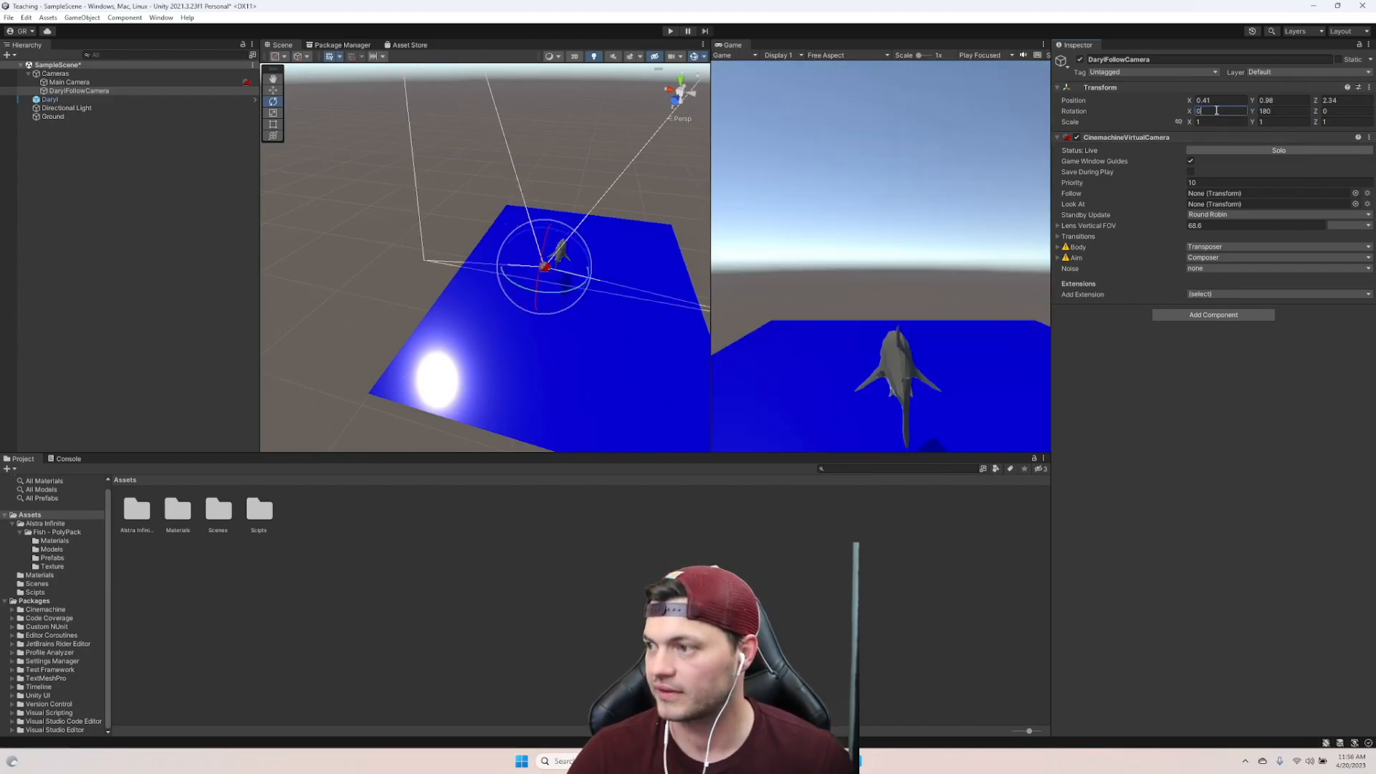
pyautogui.write('eeq')
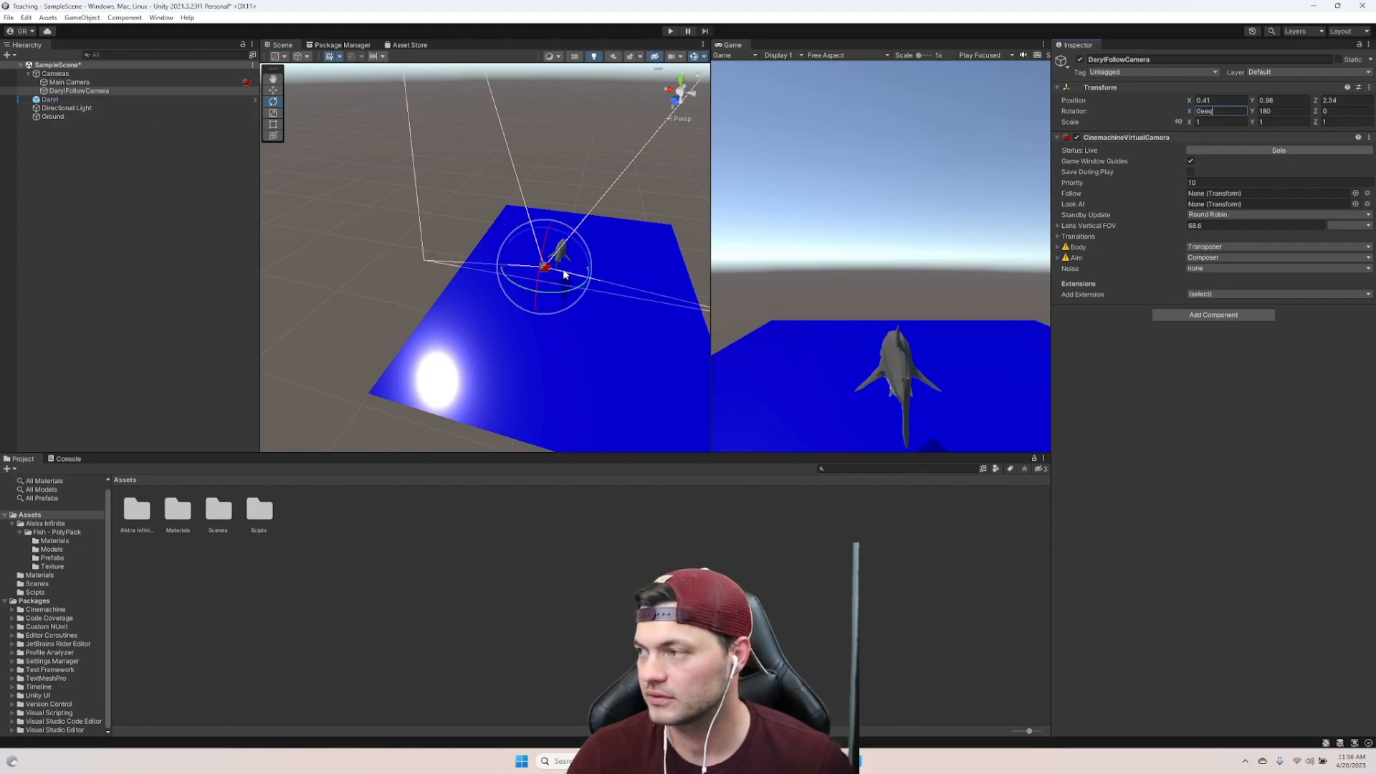
pyautogui.press('BackSpace')
pyautogui.press('BackSpace')
pyautogui.press('BackSpace')
pyautogui.press('BackSpace')
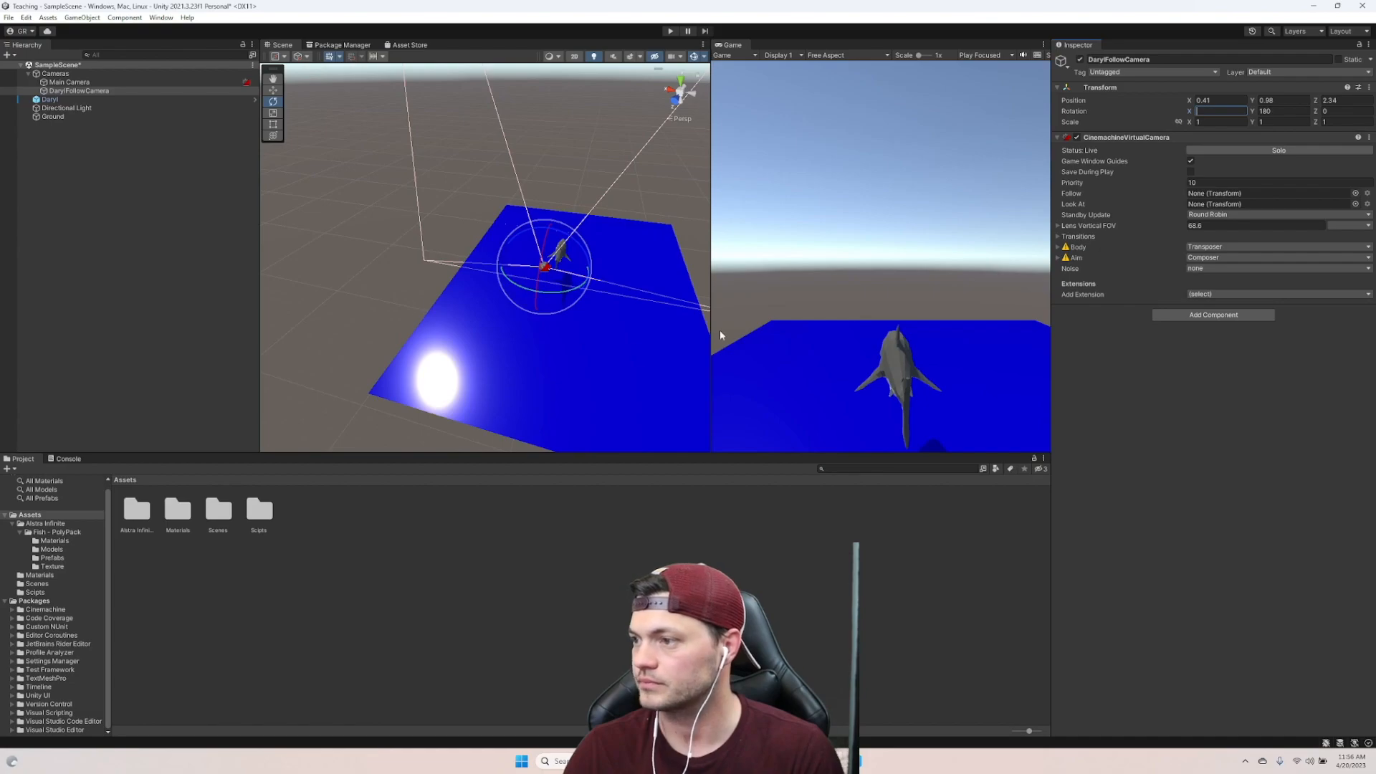
# Centre DarylFollowCamera behind the shark at about X -0.03, Y 0.57, Z 2.28 and tilt it down to about 6 degrees on X.
pyautogui.click(99, 92)
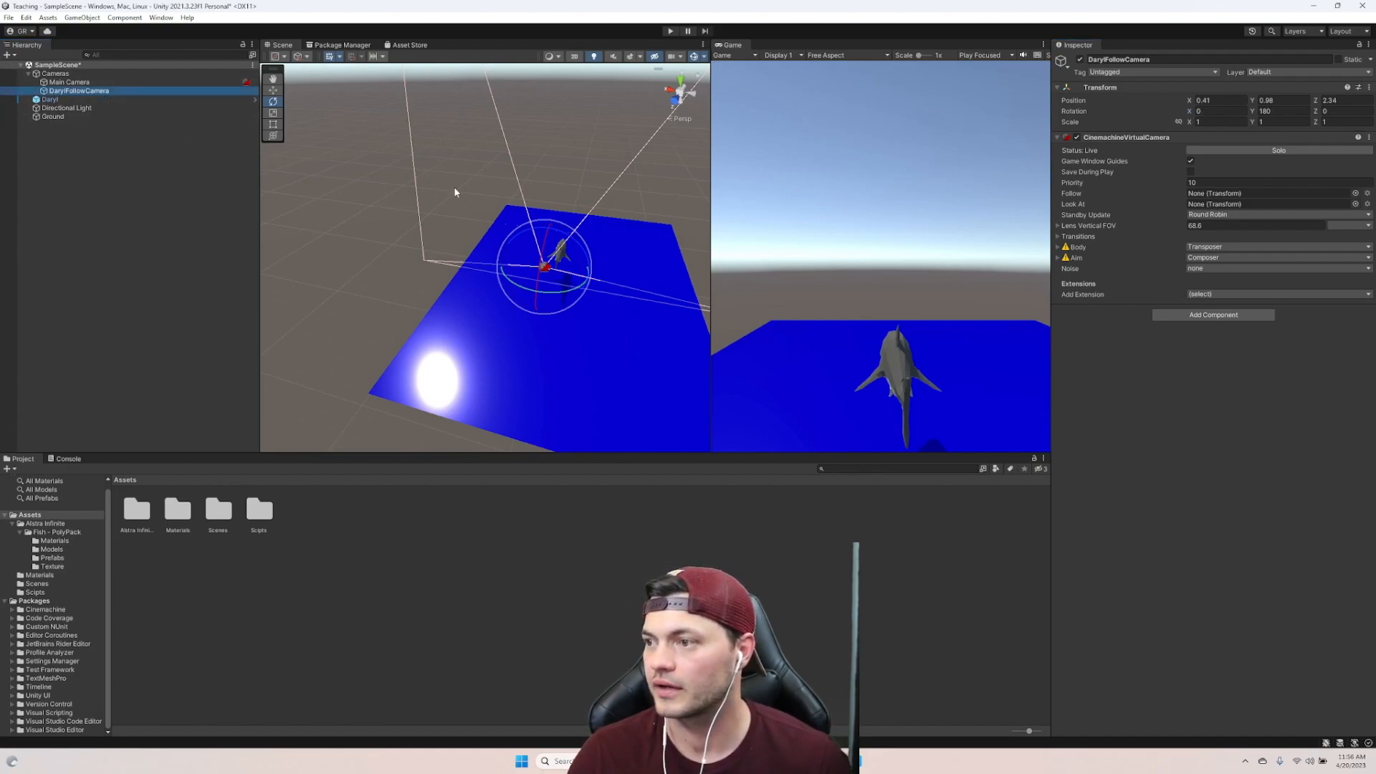
pyautogui.press('w')
pyautogui.moveTo(603, 277); pyautogui.dragTo(604, 278)
pyautogui.moveTo(557, 230); pyautogui.dragTo(558, 247)
pyautogui.moveTo(593, 291); pyautogui.dragTo(590, 290)
pyautogui.moveTo(548, 246)
pyautogui.mouseDown()
pyautogui.moveTo(546, 276)
pyautogui.moveTo(554, 233)
pyautogui.mouseUp()
pyautogui.press('e')
pyautogui.press('w')
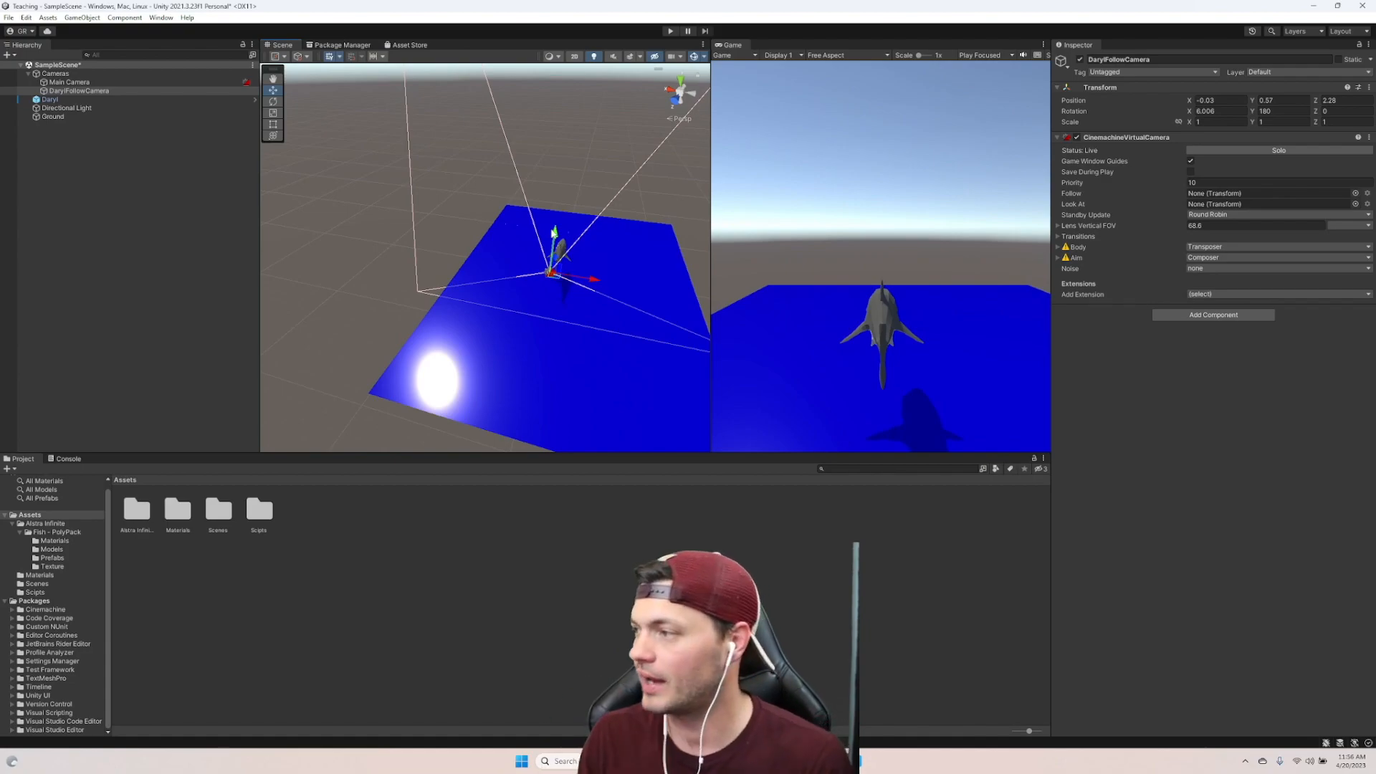
# Assign Daryl as the Look At target of DarylFollowCamera and test the tracking in Play mode.
pyautogui.click(55, 73)
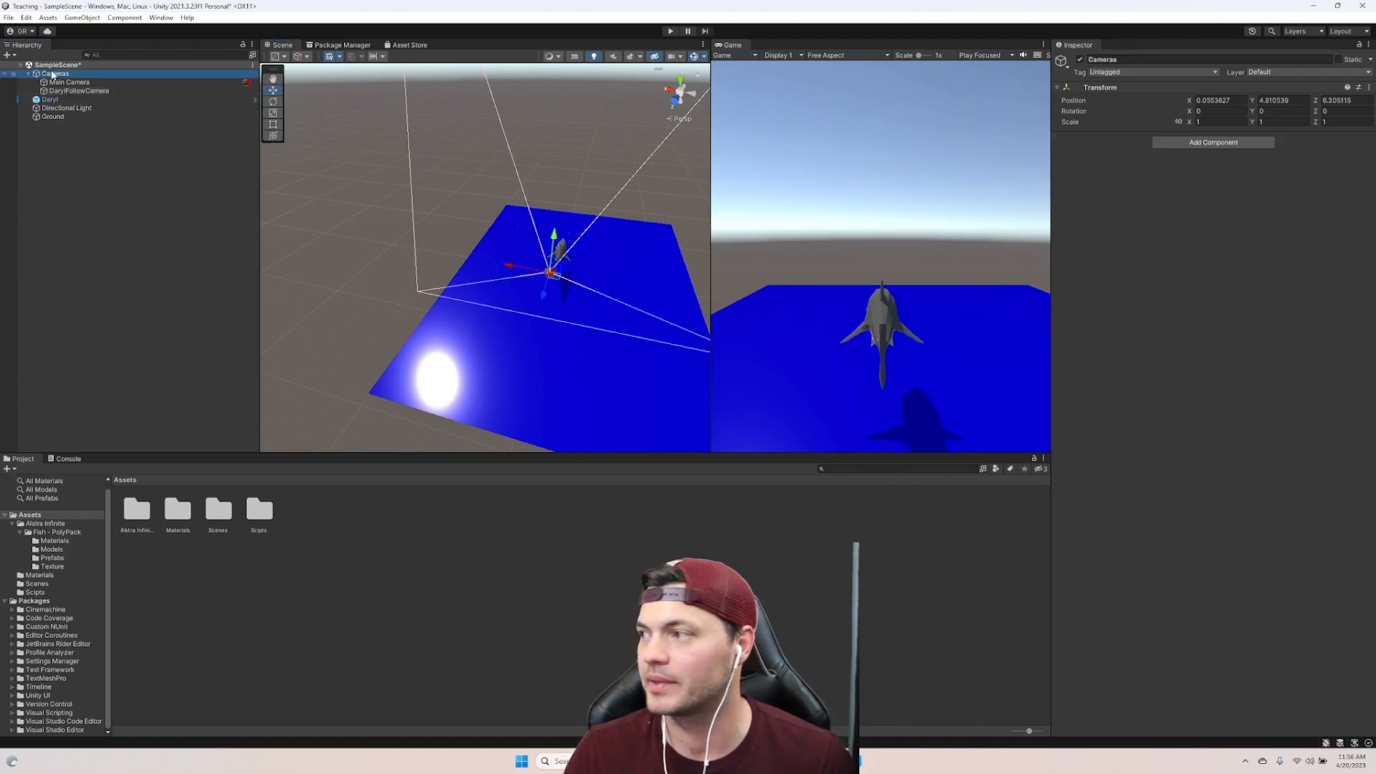
pyautogui.click(71, 91)
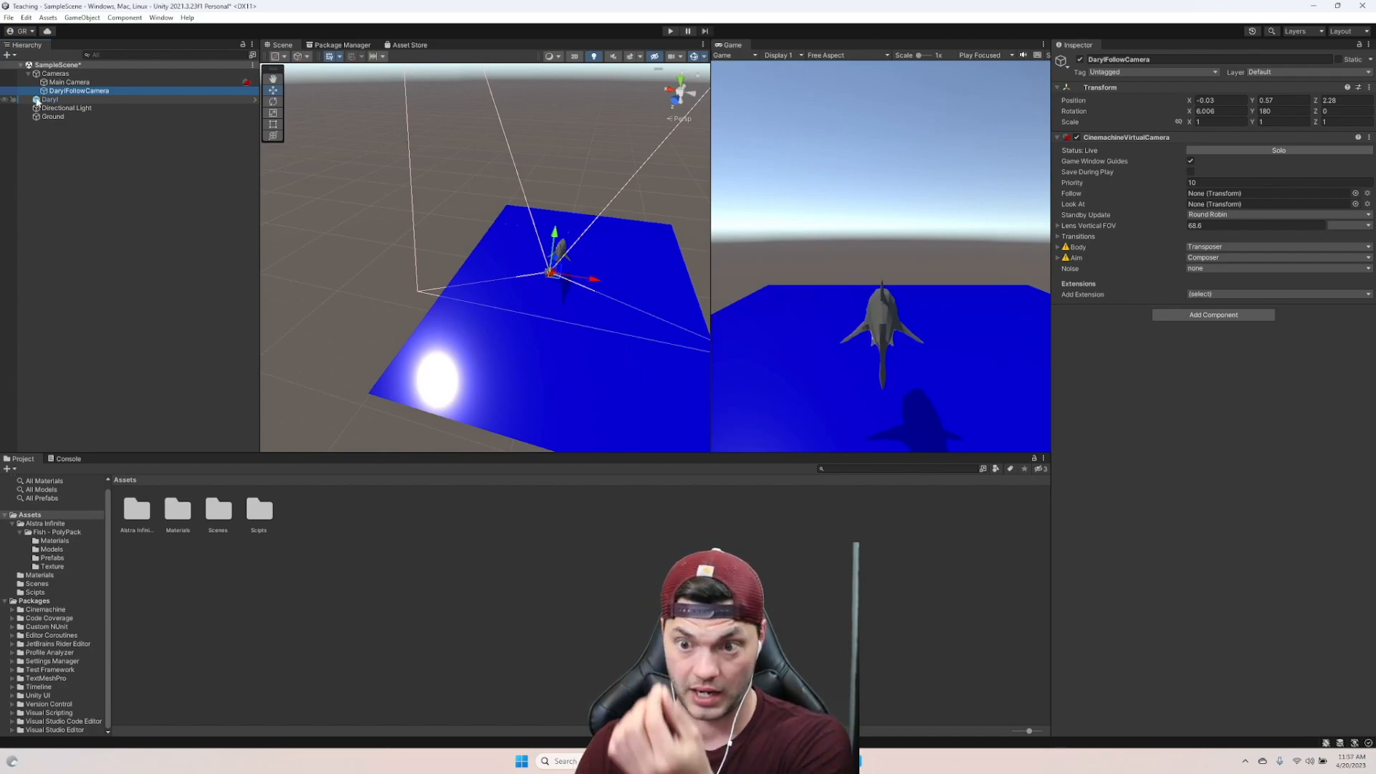
pyautogui.moveTo(39, 103); pyautogui.dragTo(1204, 210)
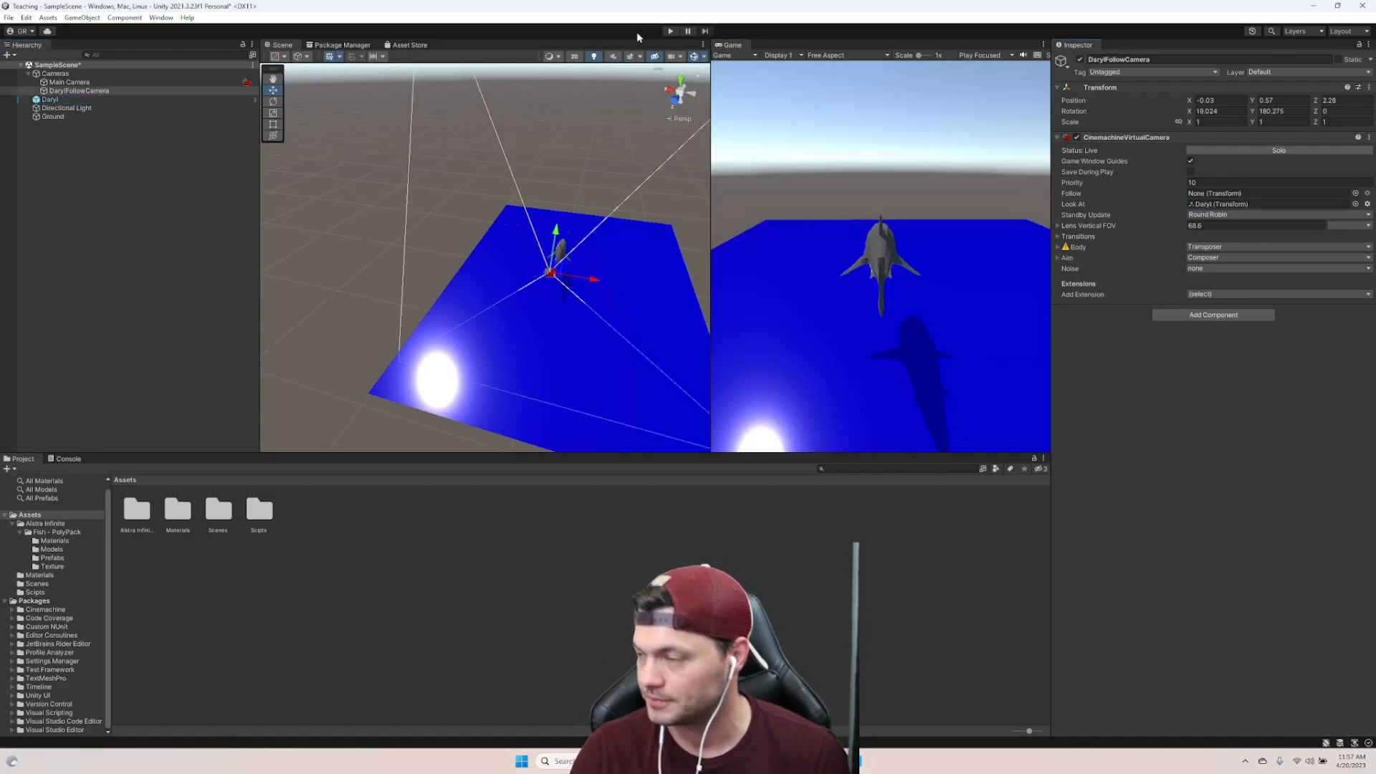
pyautogui.click(669, 32)
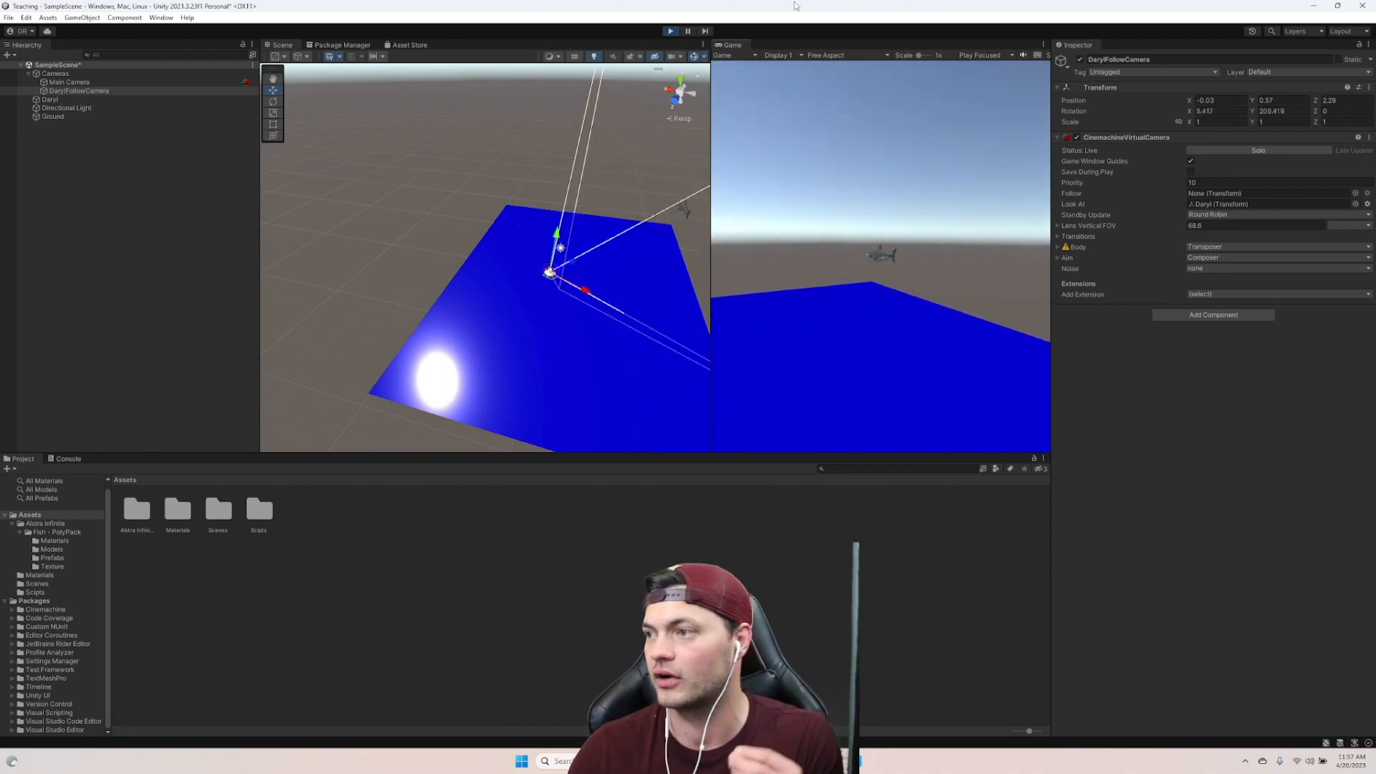
pyautogui.click(671, 31)
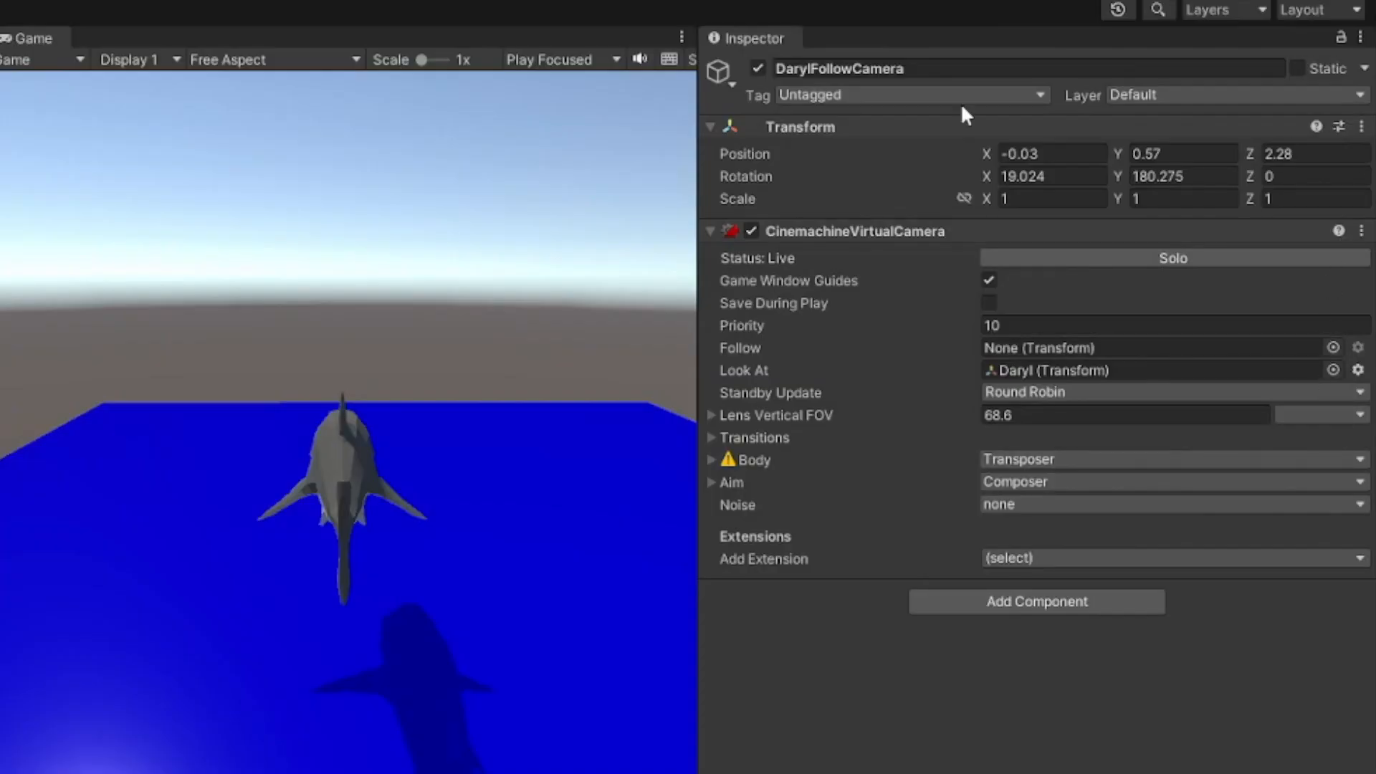
# Clear DarylFollowCamera's Look At target and assign Daryl as its Follow target instead.
pyautogui.click(1046, 368)
pyautogui.press('Delete')
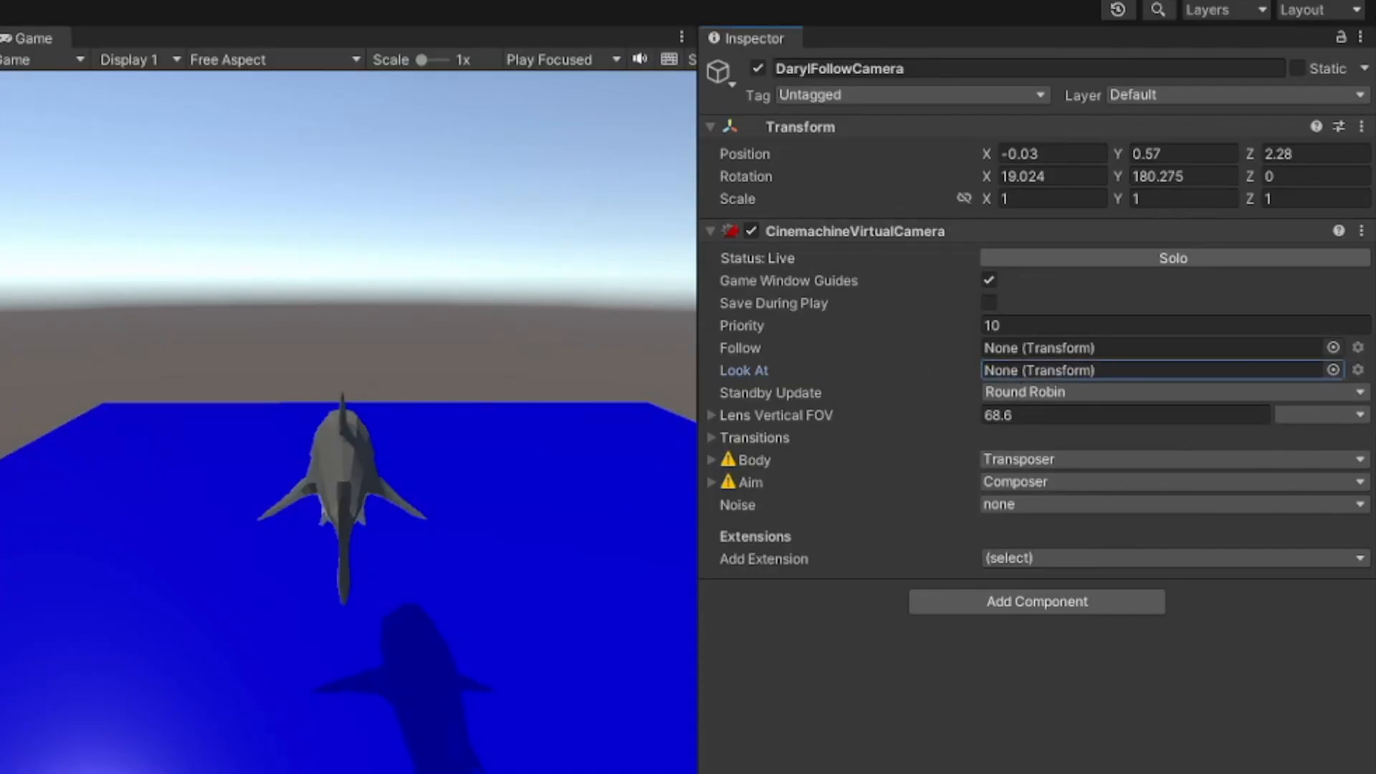
pyautogui.moveTo(1, 215); pyautogui.dragTo(1028, 349)
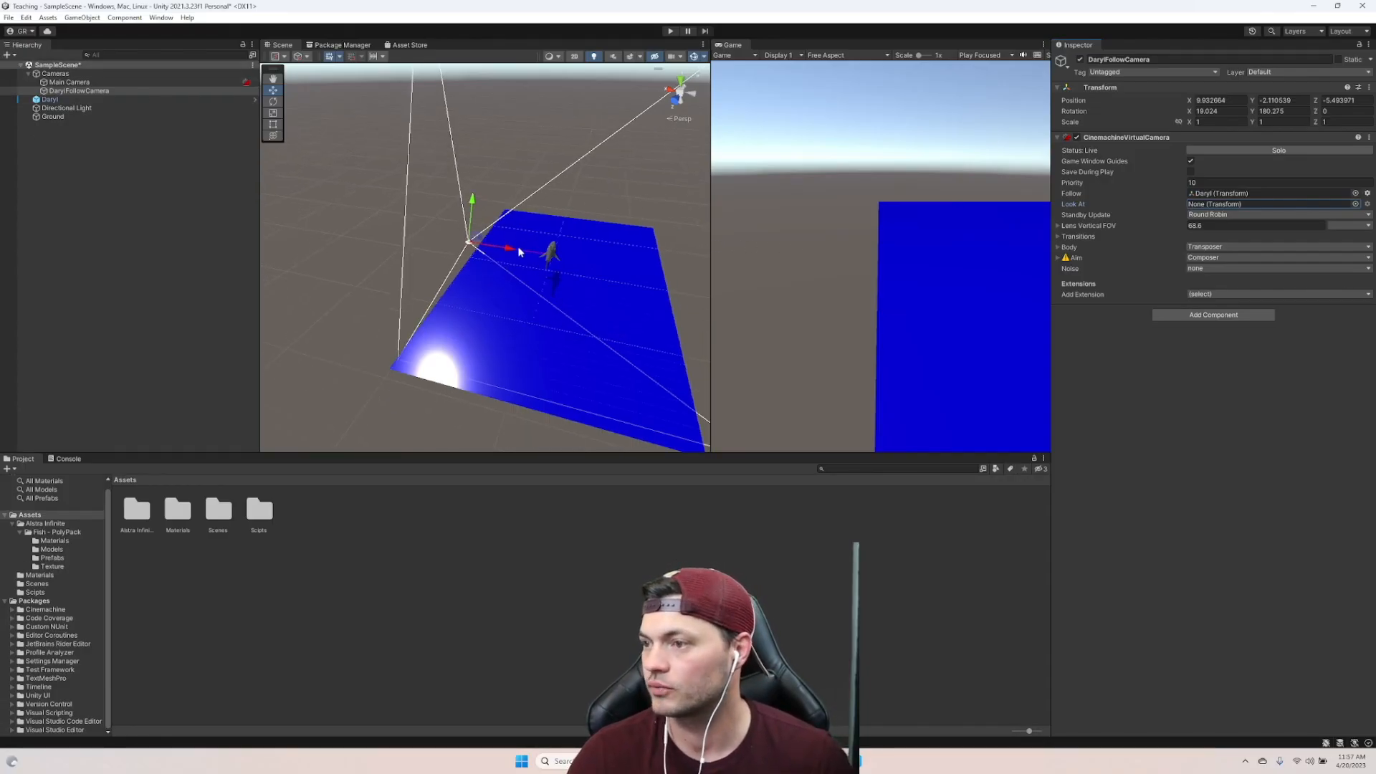
# Reposition DarylFollowCamera behind the shark at about X -0.07, Y -0.21, Z -0.51 and test the following in Play mode.
pyautogui.moveTo(509, 248); pyautogui.dragTo(542, 273)
pyautogui.moveTo(541, 273); pyautogui.dragTo(505, 335, button='right')
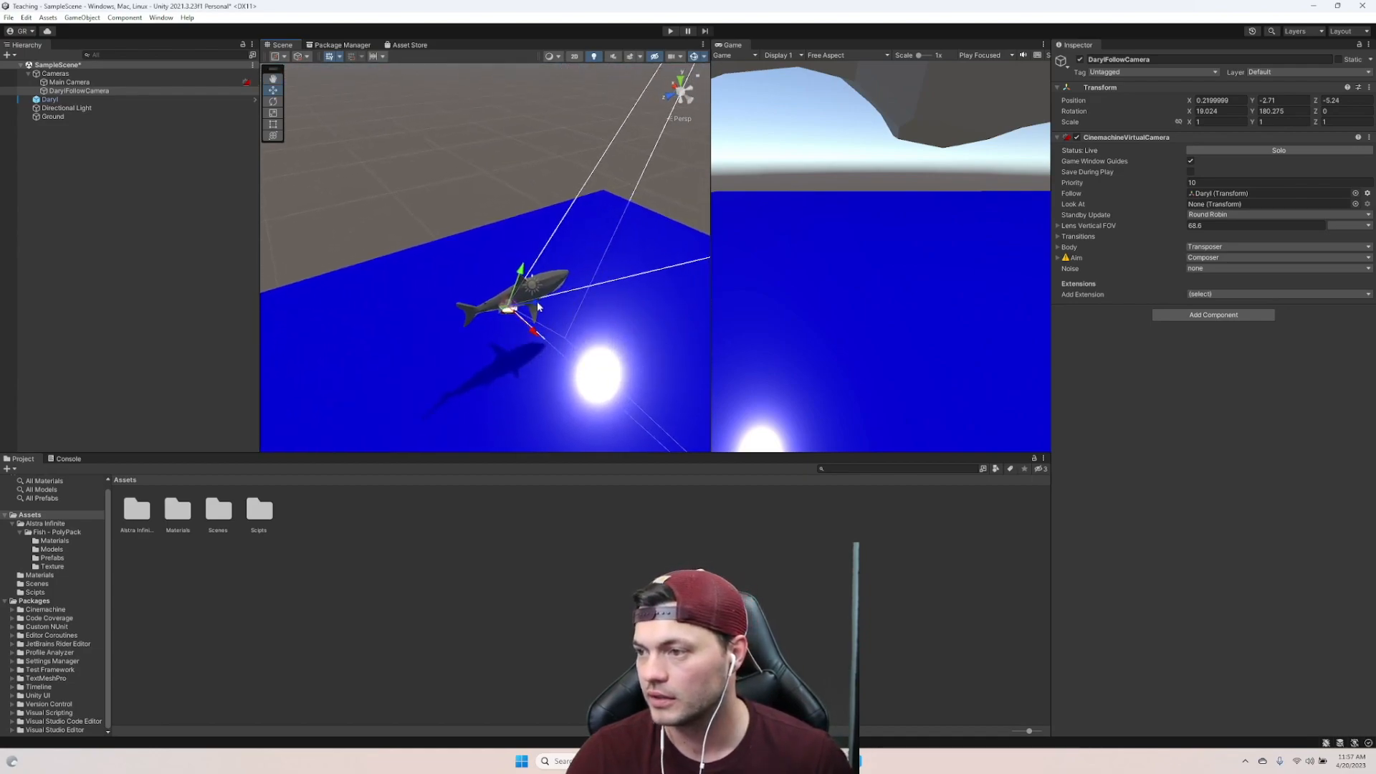
pyautogui.moveTo(538, 304); pyautogui.dragTo(433, 349)
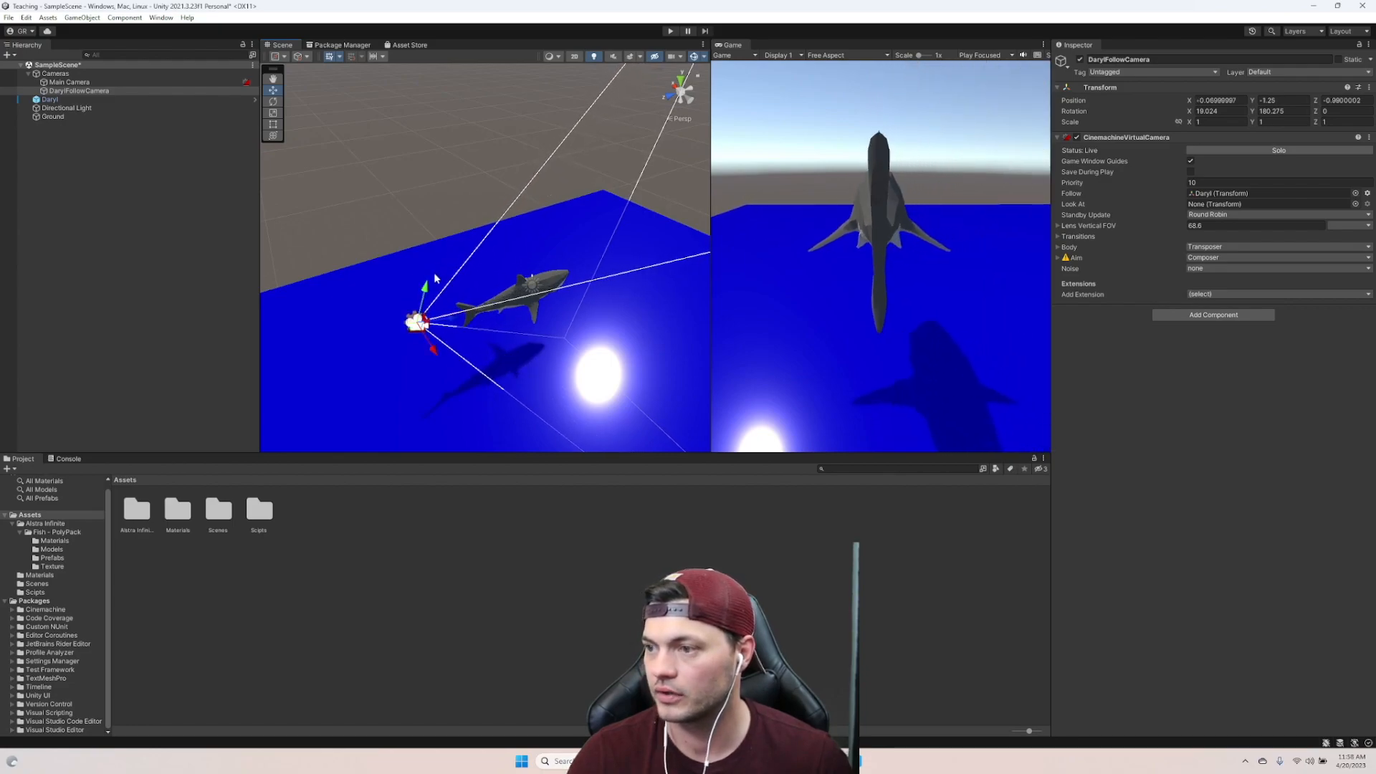
pyautogui.moveTo(426, 292)
pyautogui.mouseDown()
pyautogui.moveTo(431, 274)
pyautogui.moveTo(433, 307)
pyautogui.mouseUp()
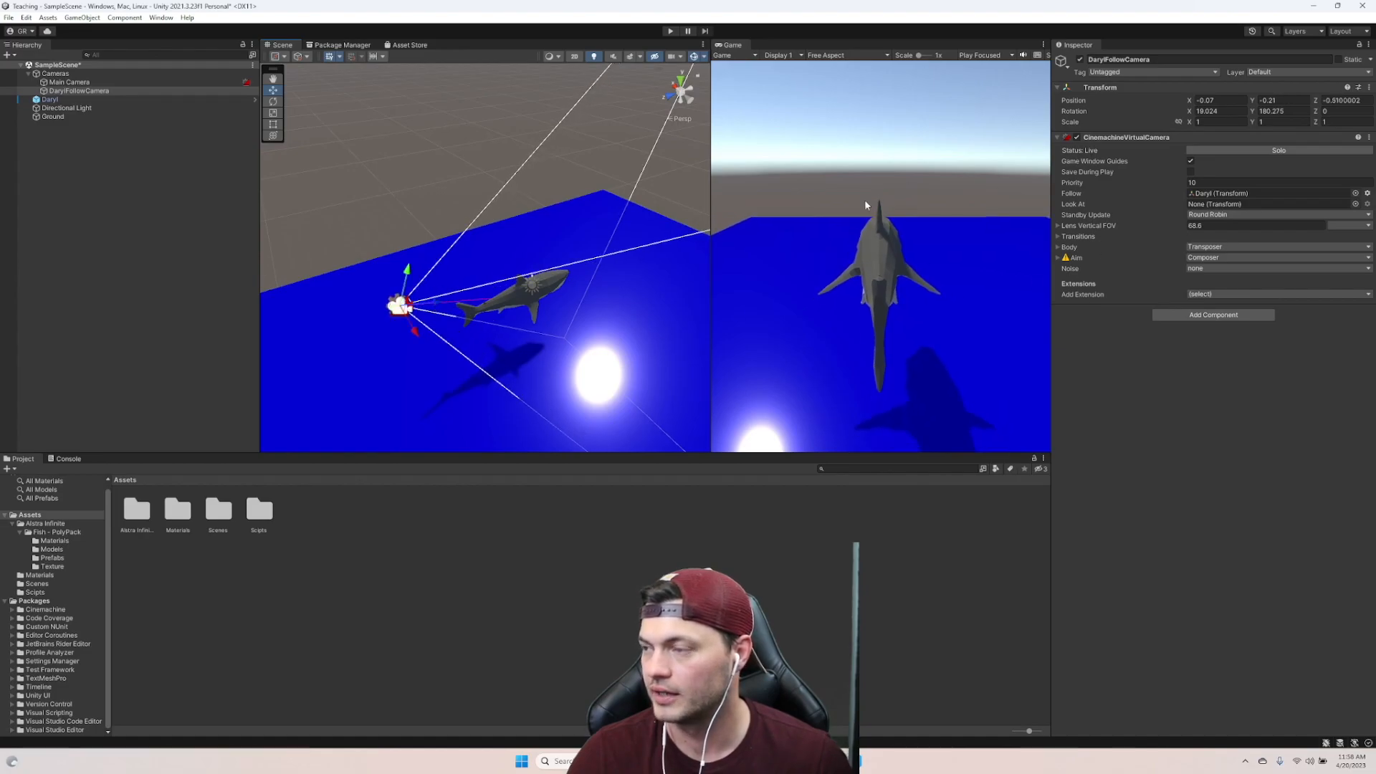
pyautogui.click(669, 32)
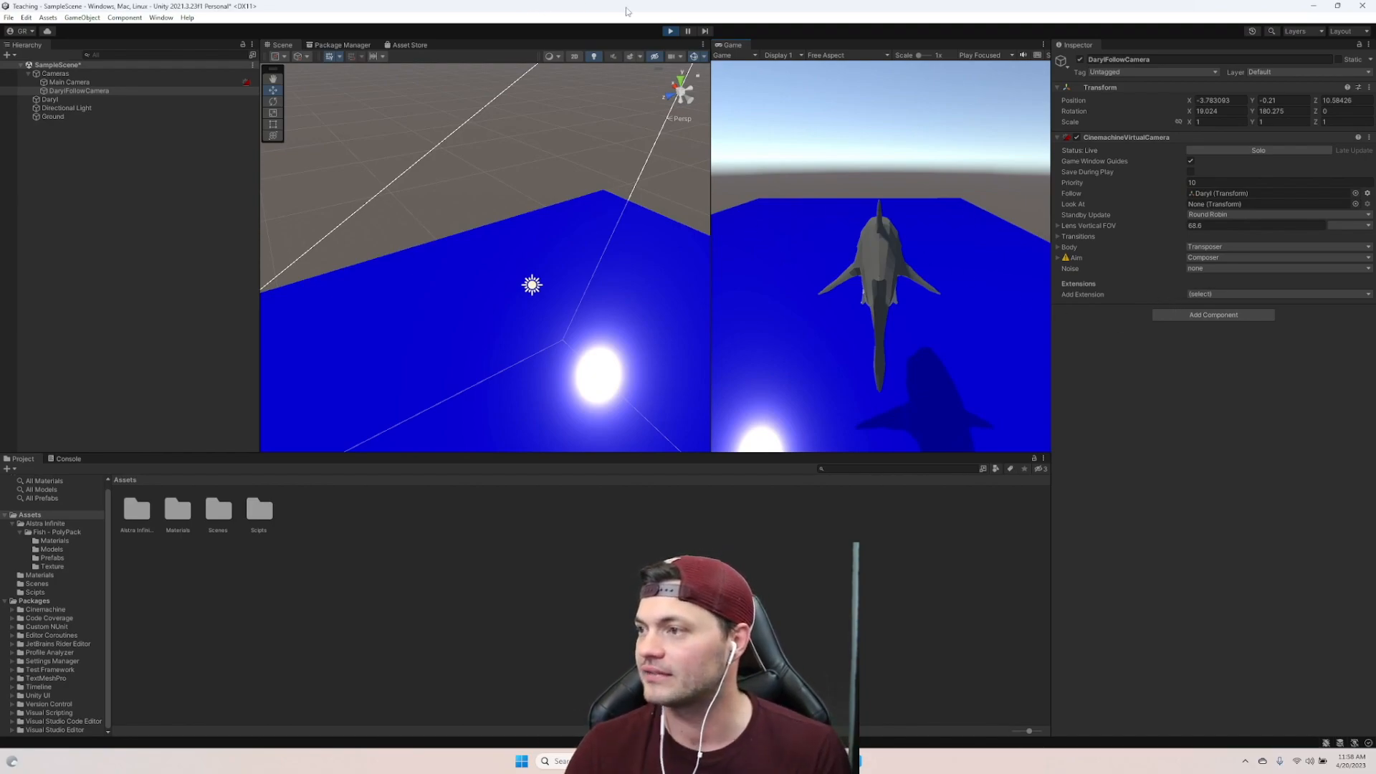
pyautogui.click(675, 31)
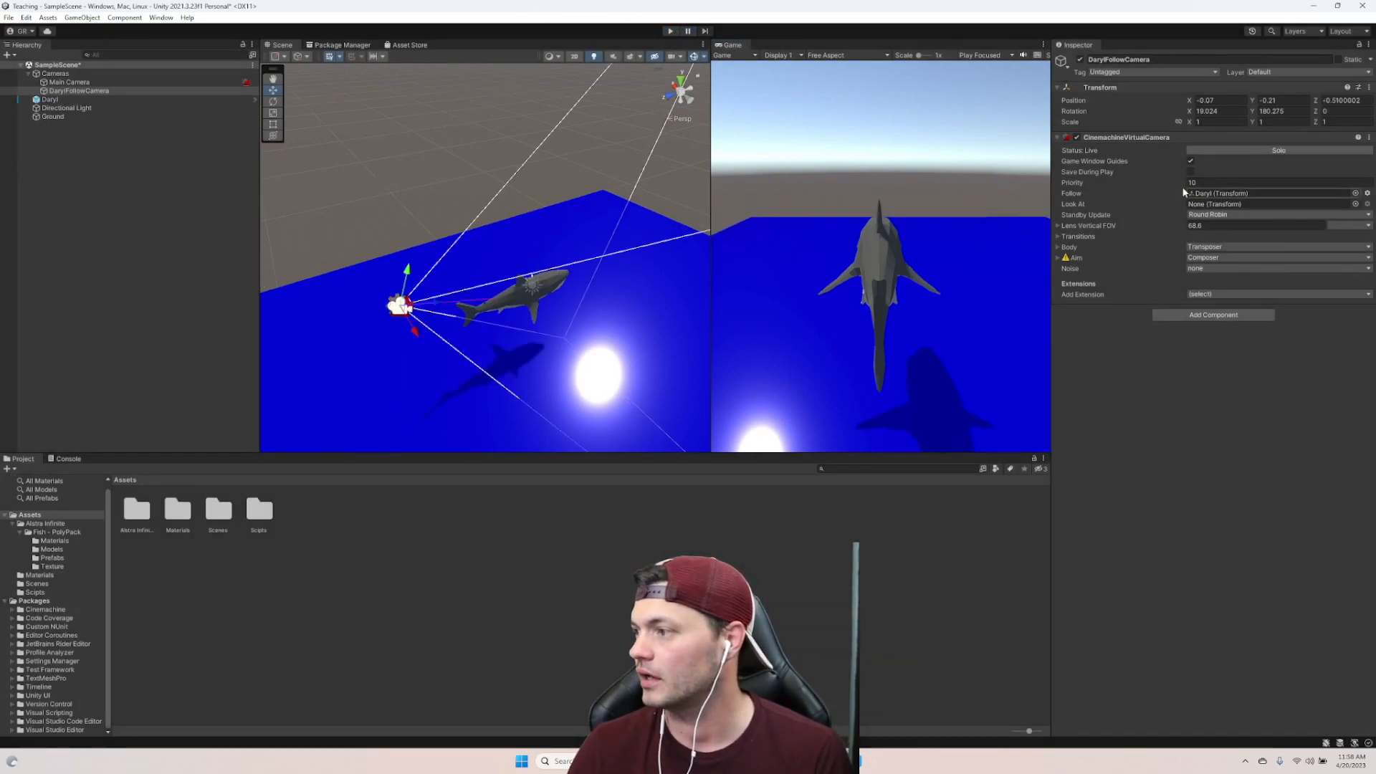
# Set the Transposer body's X, Y and Z Damping to 0 and start Play mode to test the camera.
pyautogui.click(1059, 247)
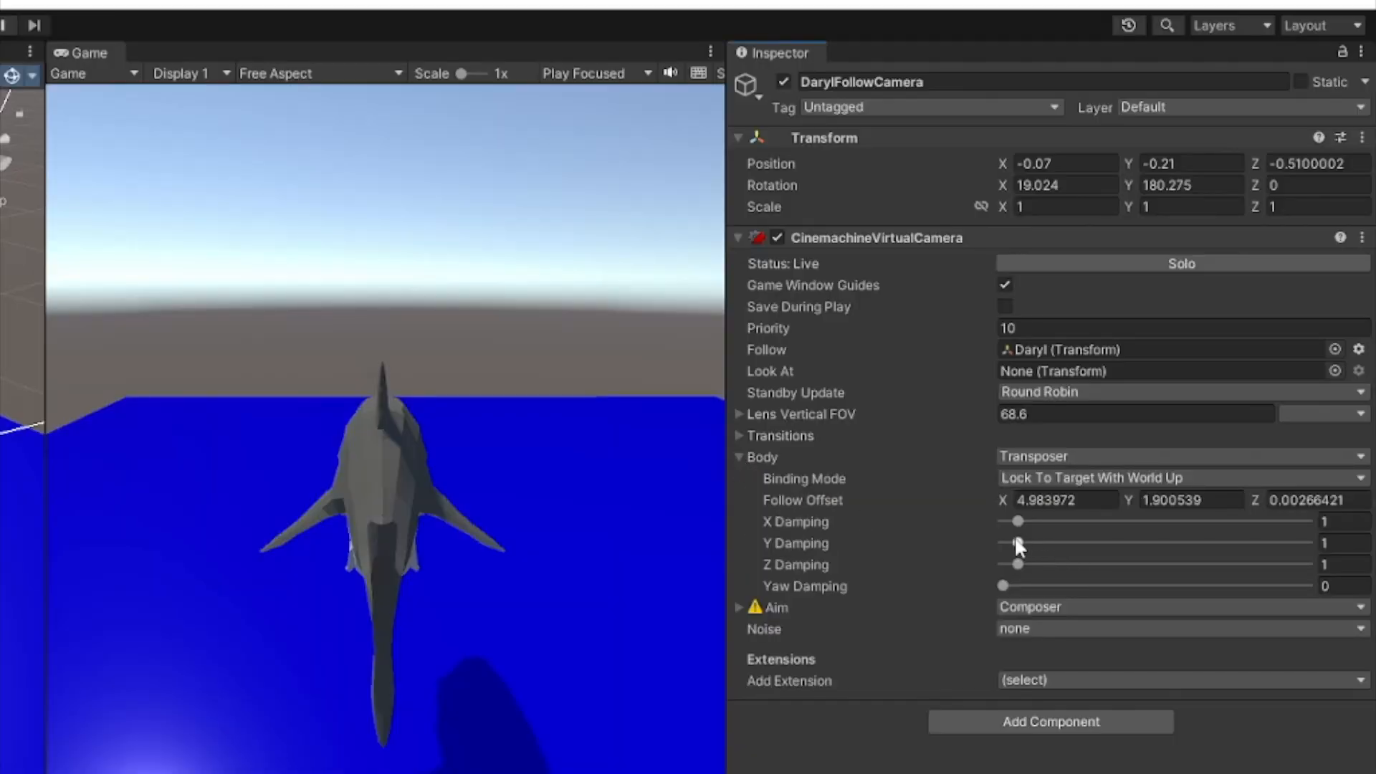
pyautogui.moveTo(996, 524); pyautogui.dragTo(992, 568)
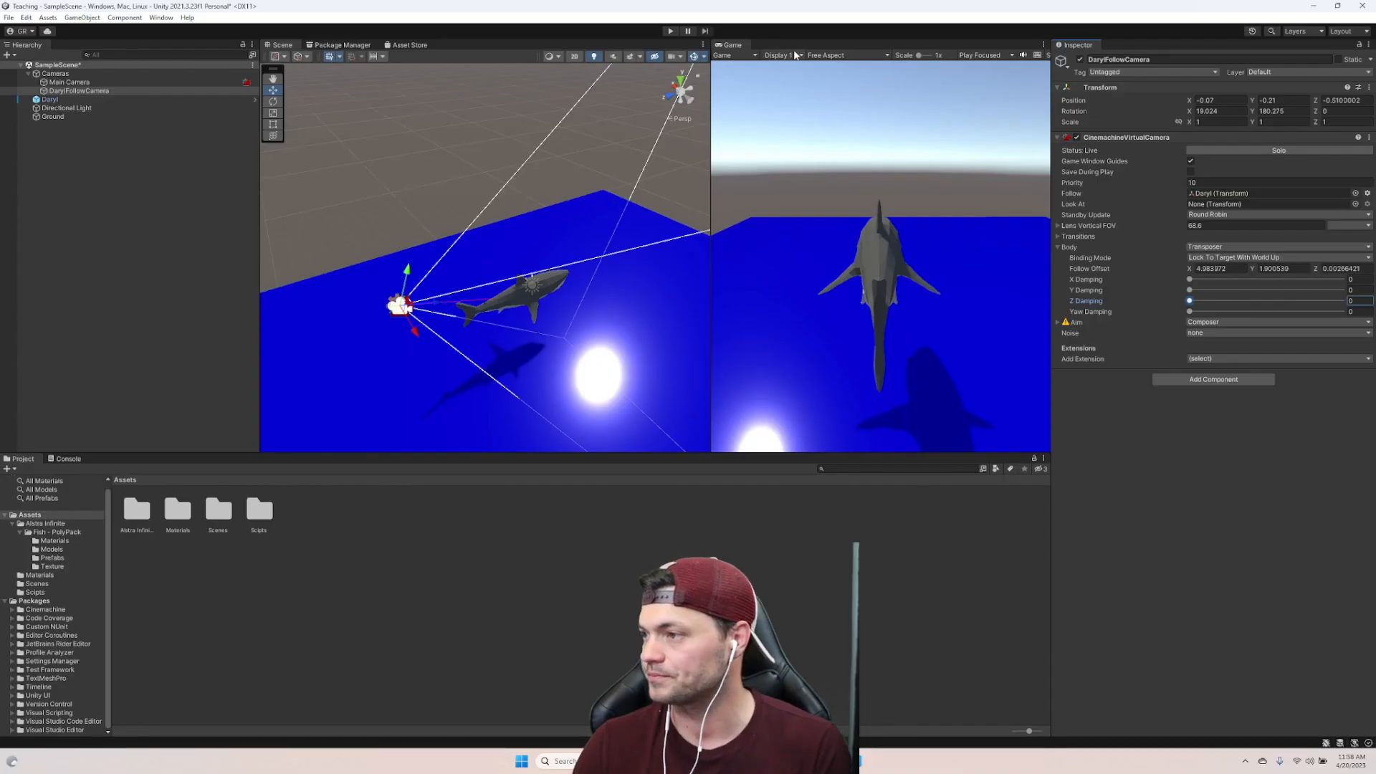
pyautogui.click(671, 31)
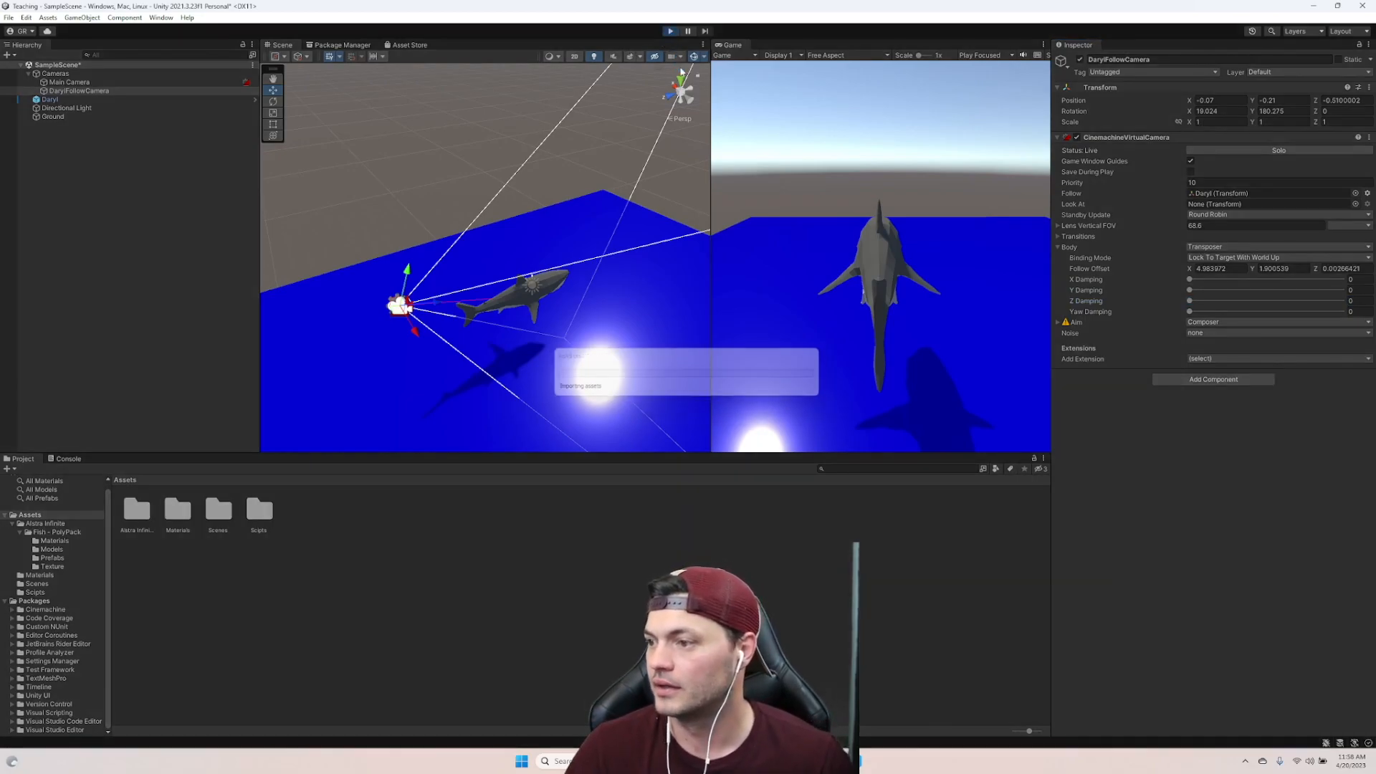